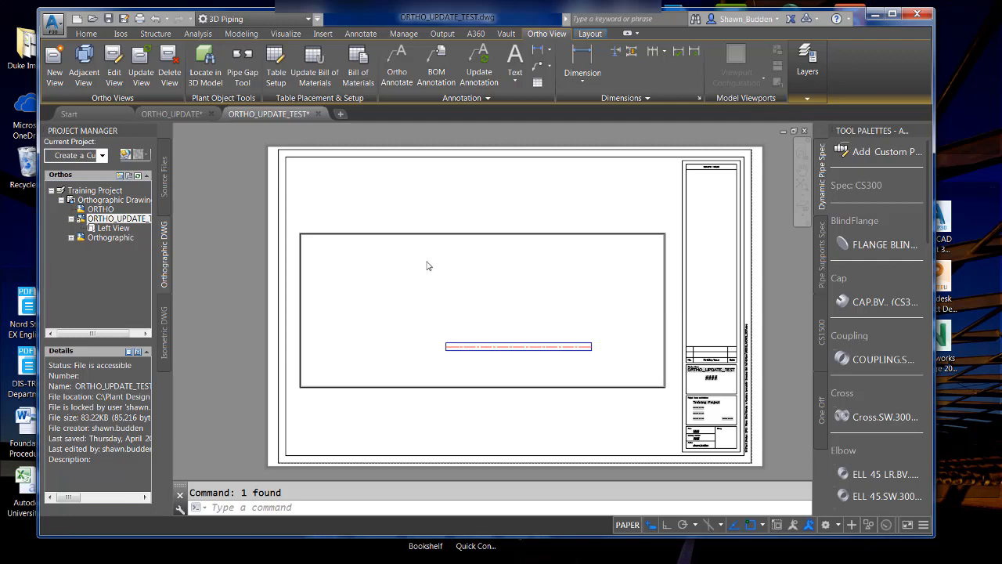
Annotate the pipe in the Left View with a Bottom of Pipe [BOP] elevation, placed just above its right end
{"action": "right_click", "coordinate": [424, 285]}
{"action": "mouse_move", "coordinate": [481, 335]}
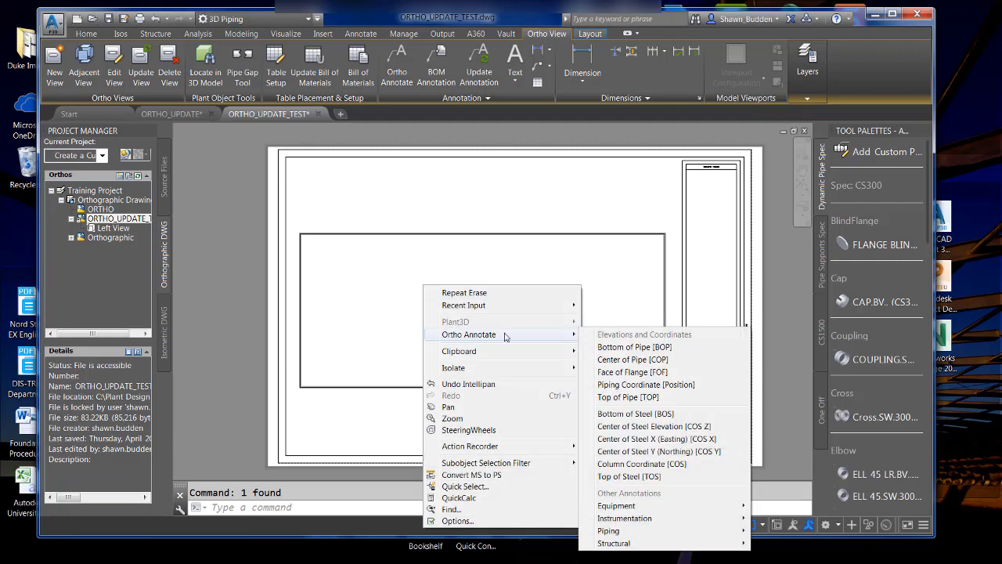
{"action": "left_click", "coordinate": [664, 285]}
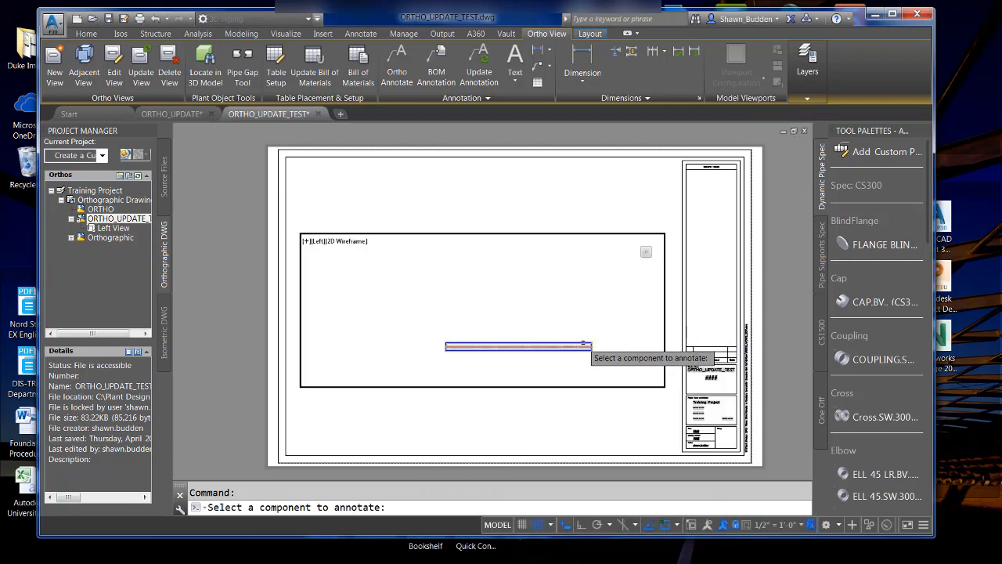
{"action": "left_click", "coordinate": [584, 345]}
{"action": "left_click", "coordinate": [598, 331]}
{"action": "scroll", "coordinate": [598, 329], "scroll_direction": "up", "scroll_amount": 8}
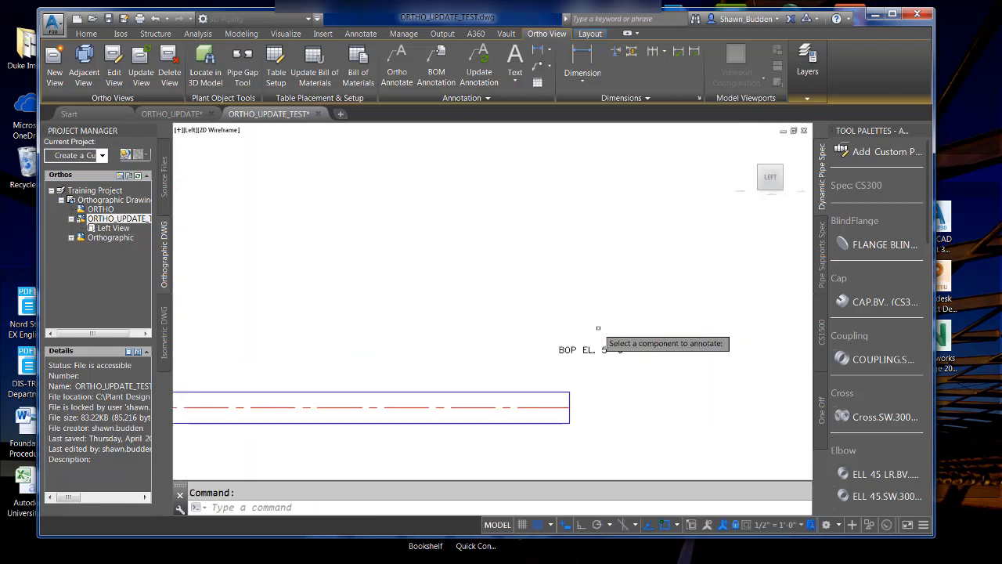
{"action": "scroll", "coordinate": [669, 297], "scroll_direction": "down", "scroll_amount": 6}
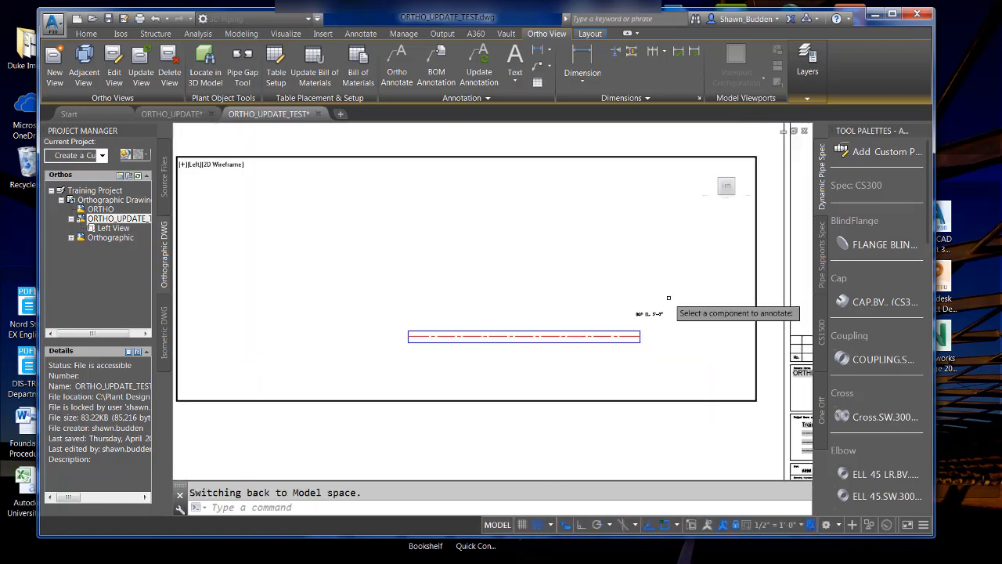
{"action": "key", "text": "Return"}
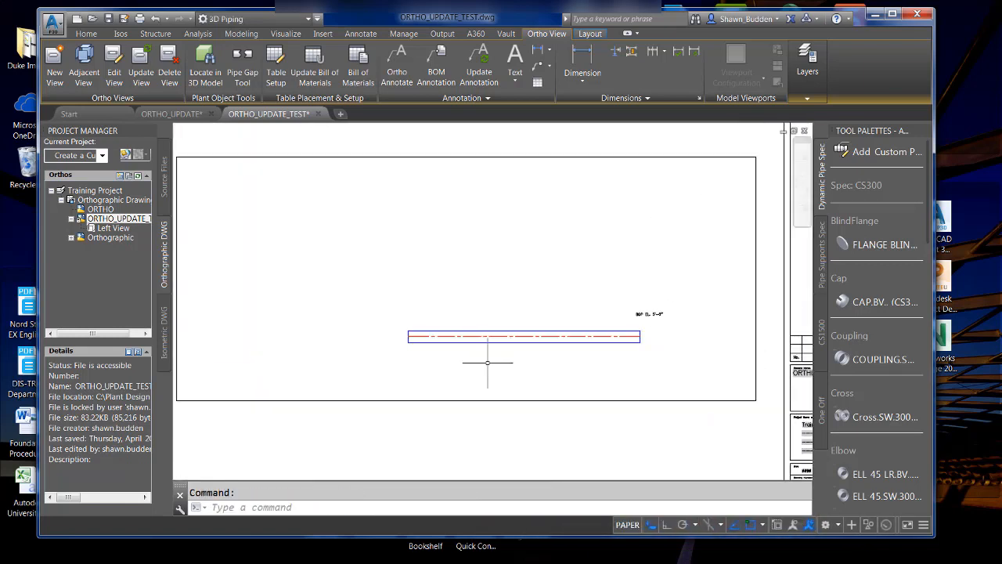
Add a linear dimension for the pipe's full length in paper space, placed just below the pipe
{"action": "left_click", "coordinate": [483, 431]}
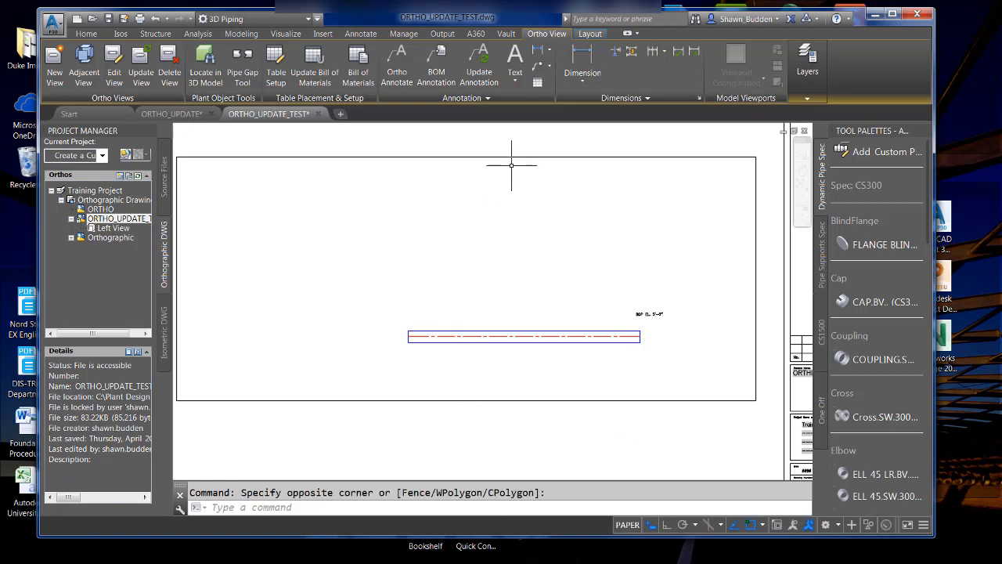
{"action": "left_click", "coordinate": [593, 73]}
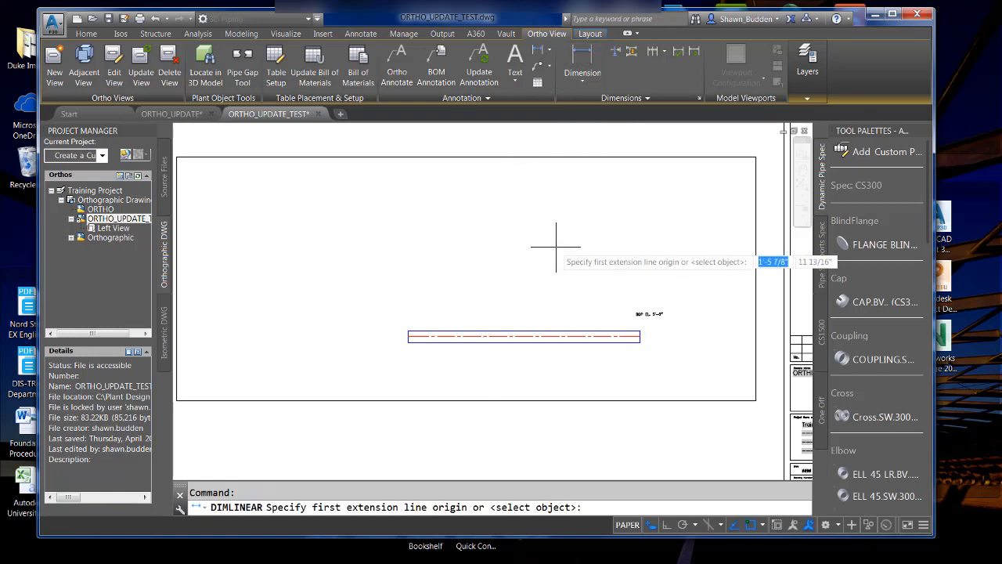
{"action": "key", "text": "Return"}
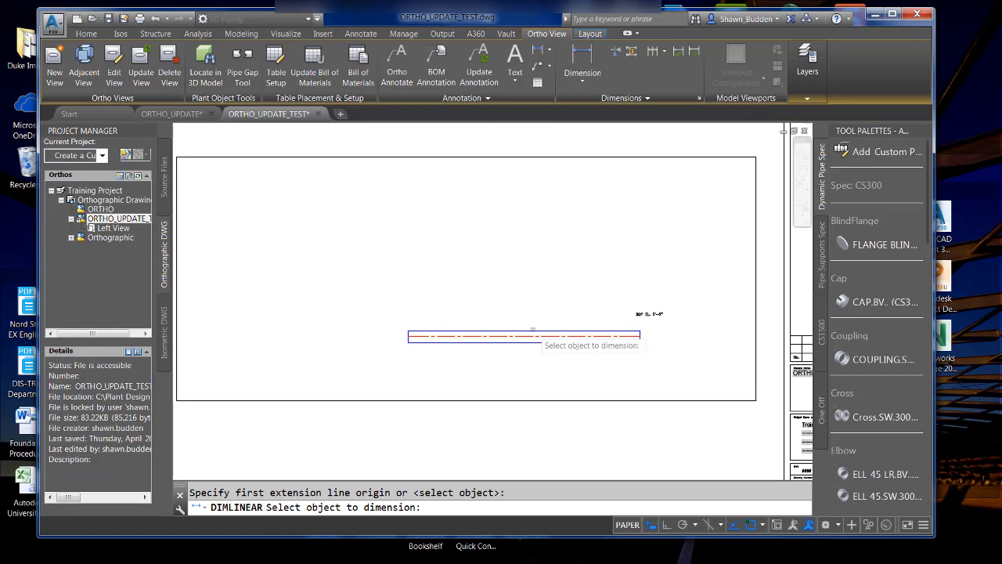
{"action": "left_click", "coordinate": [533, 336]}
{"action": "left_click", "coordinate": [513, 358]}
{"action": "scroll", "coordinate": [506, 360], "scroll_direction": "up", "scroll_amount": 5}
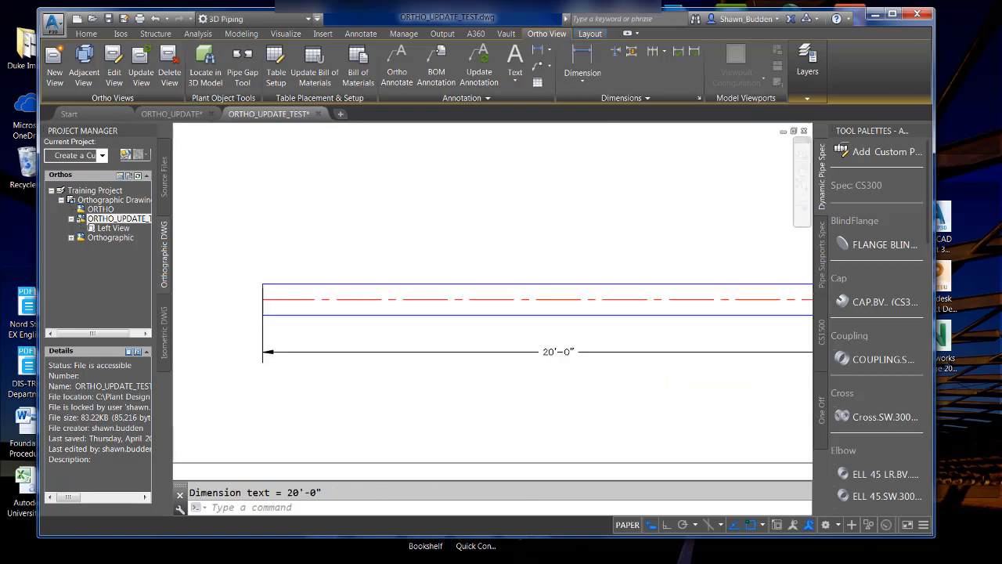
{"action": "scroll", "coordinate": [506, 359], "scroll_direction": "down", "scroll_amount": 5}
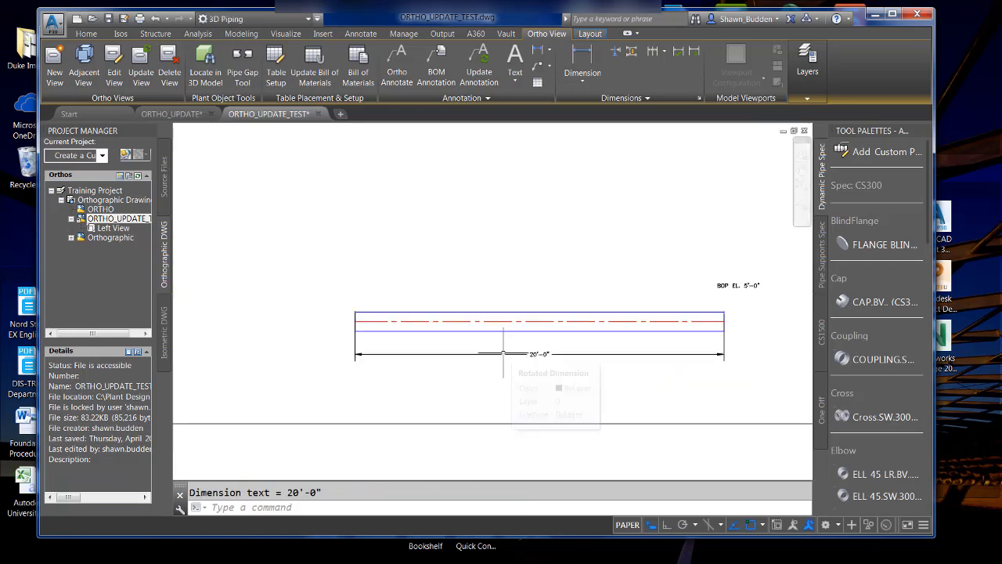
In the ORTHO_UPDATE model, extend the pipe by 10' straight from its right end
{"action": "left_click", "coordinate": [174, 115]}
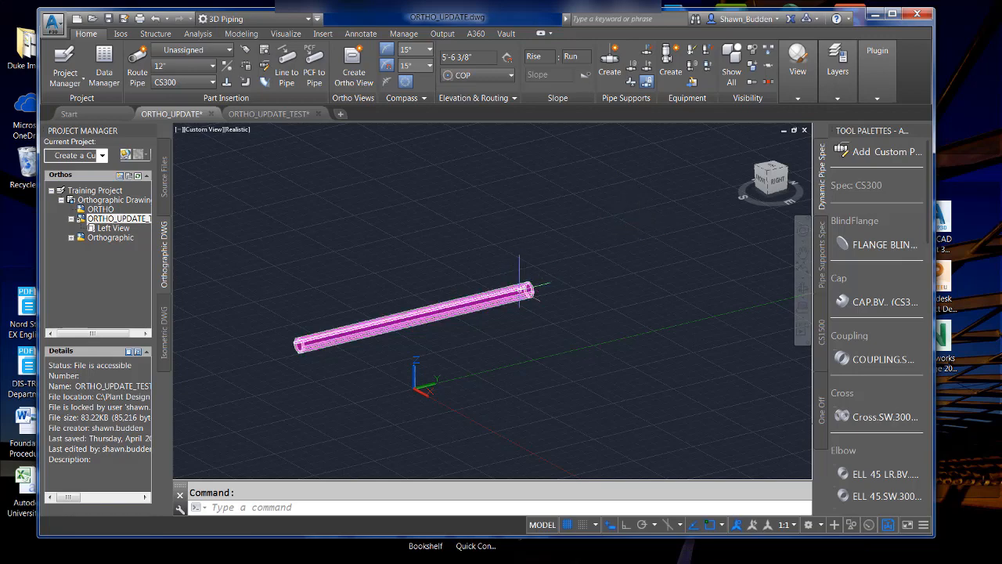
{"action": "left_click", "coordinate": [531, 288]}
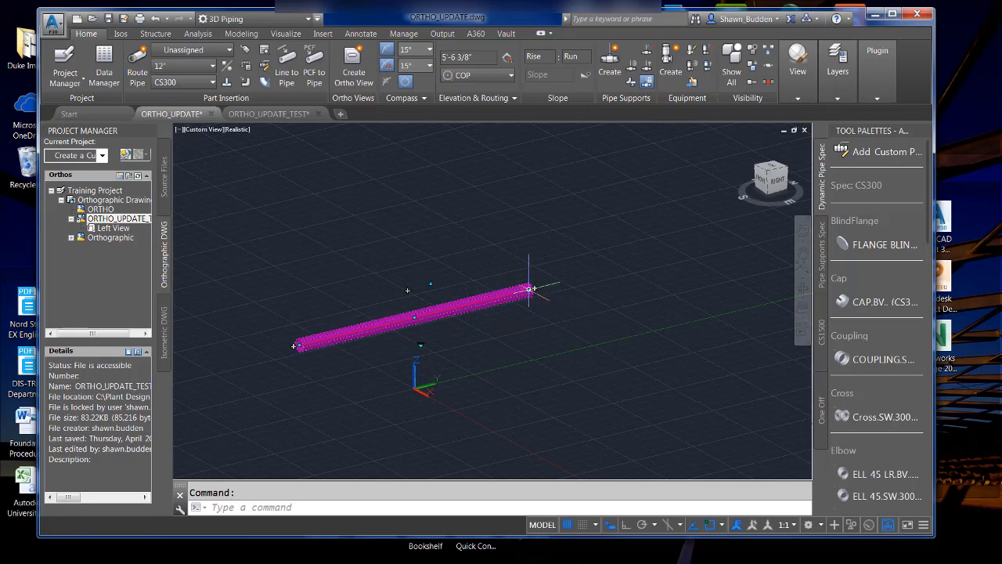
{"action": "left_click", "coordinate": [532, 289]}
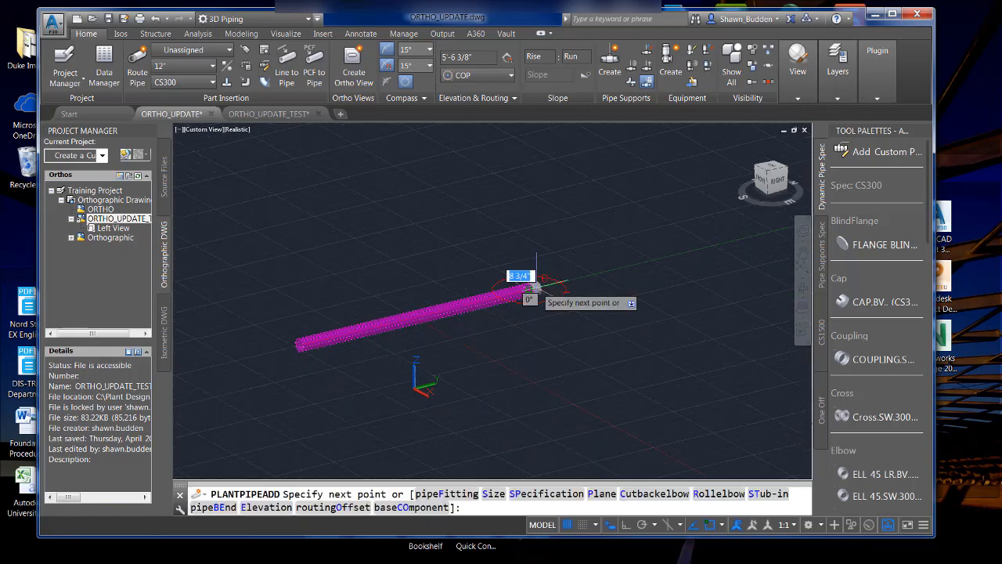
{"action": "type", "text": "10"}
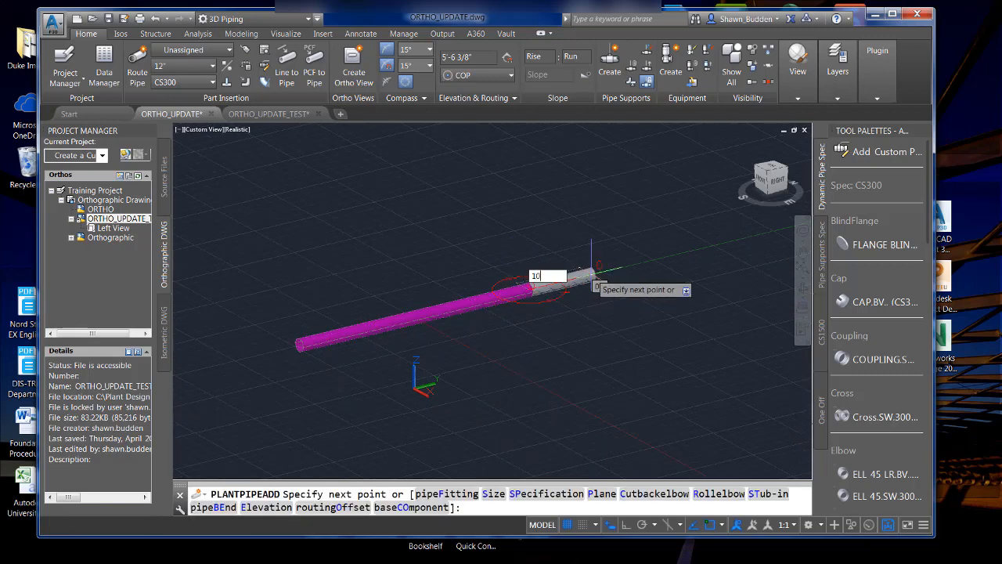
{"action": "key", "text": "Return"}
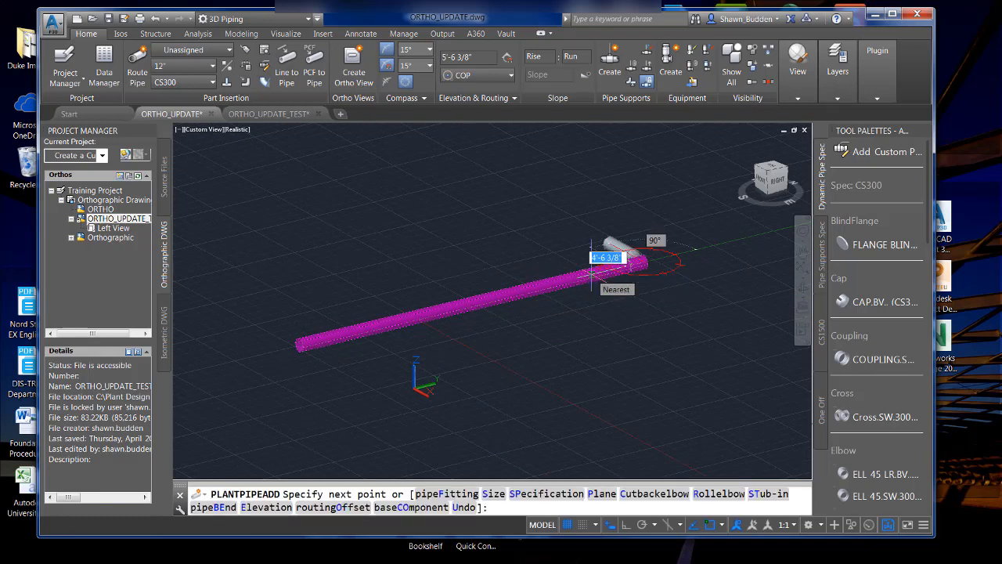
{"action": "right_click", "coordinate": [592, 276]}
{"action": "left_click", "coordinate": [609, 284]}
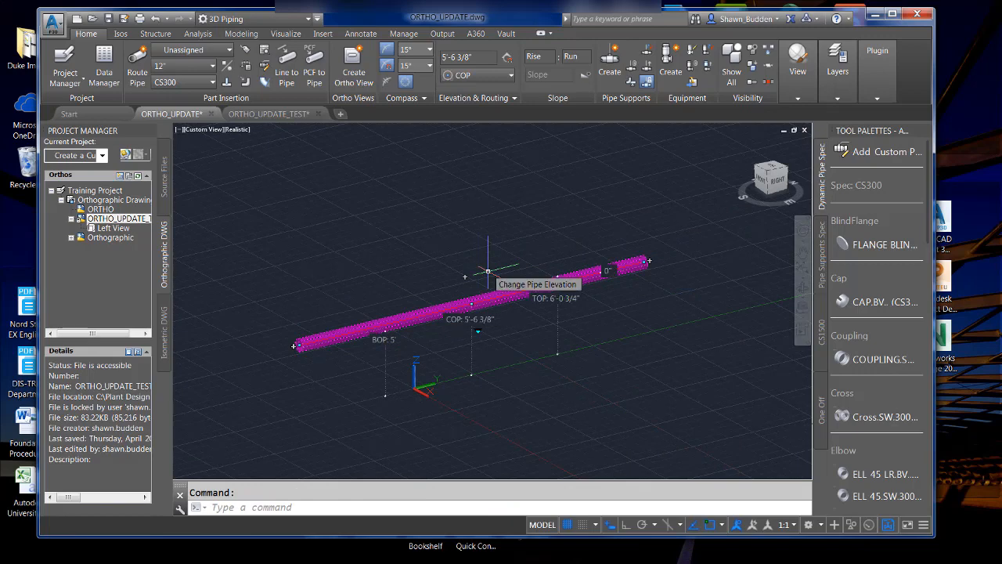
Change the extended pipe's bottom-of-pipe (BOP) elevation to 10'
{"action": "left_click", "coordinate": [488, 271]}
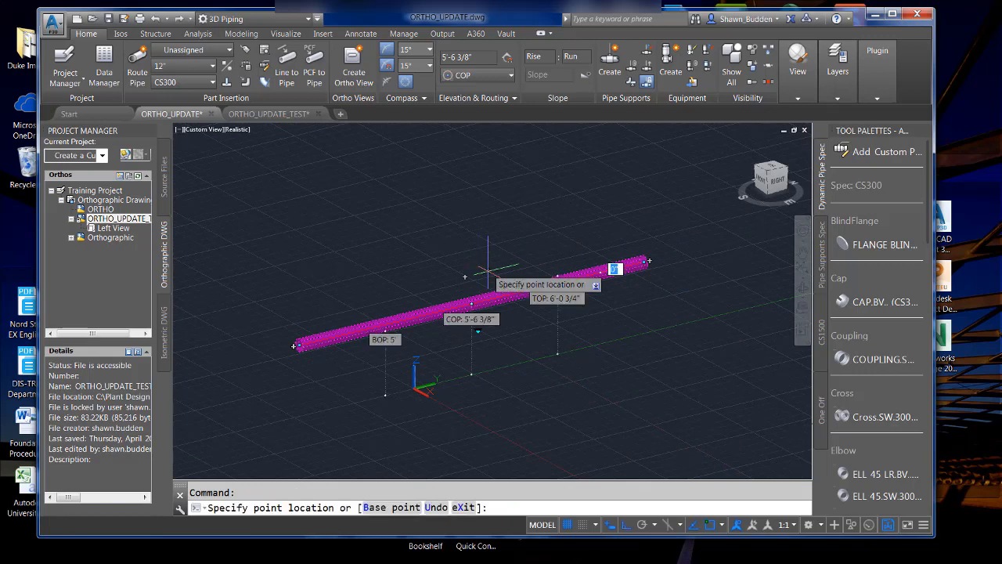
{"action": "key", "text": "Tab"}
{"action": "key", "text": "Tab"}
{"action": "type", "text": "10"}
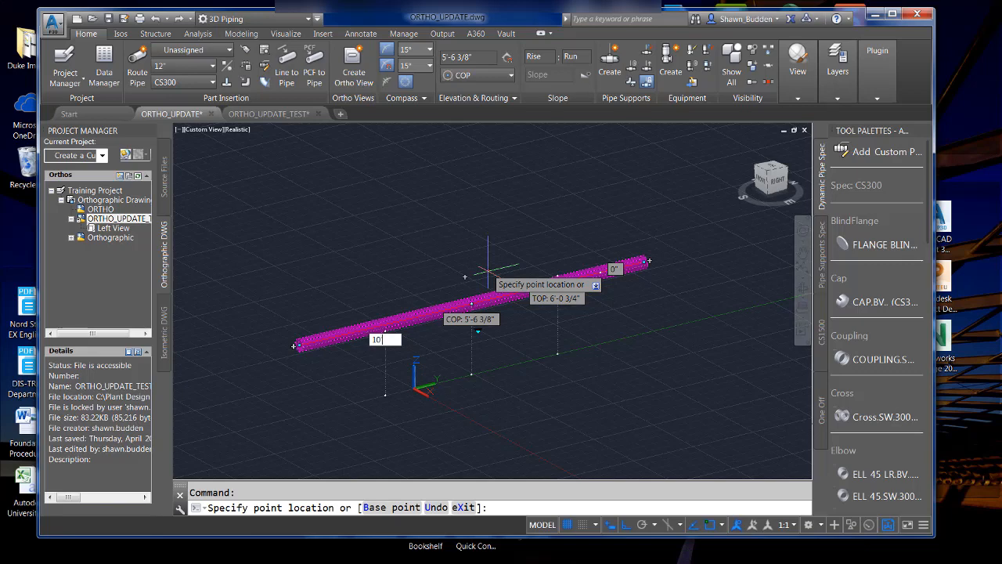
{"action": "type", "text": "'"}
{"action": "key", "text": "Return"}
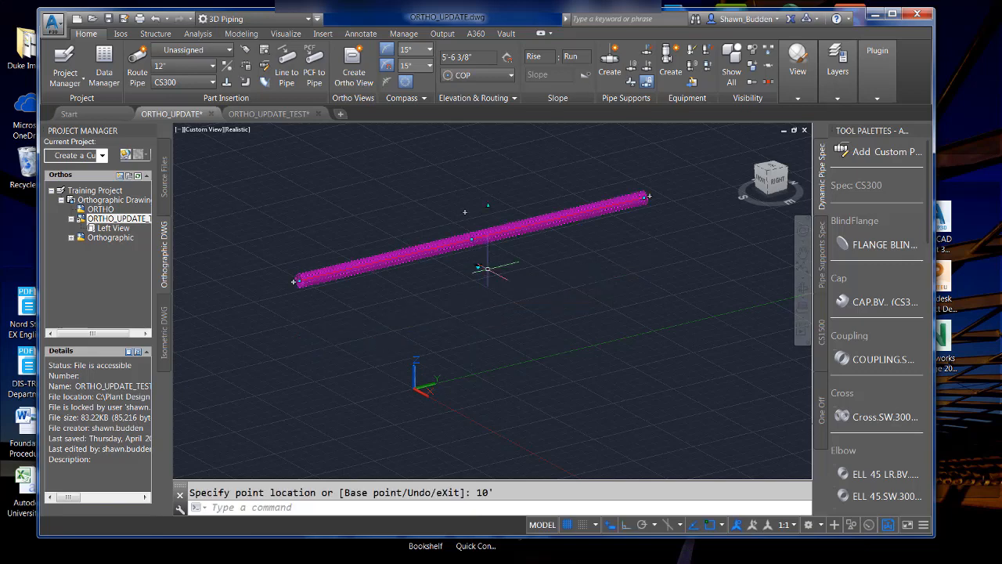
{"action": "key", "text": "Escape"}
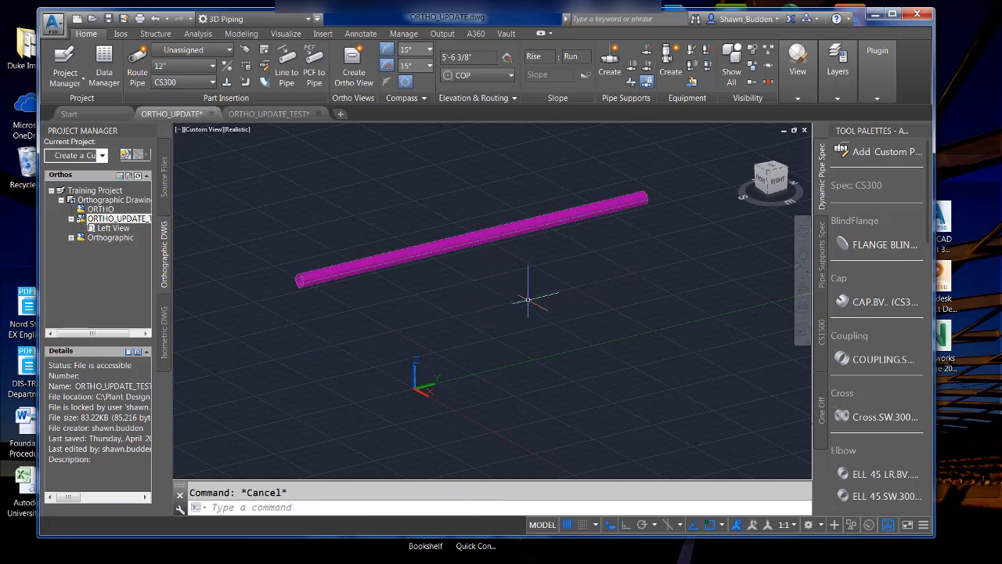
Return to the ORTHO_UPDATE_TEST drawing and update all of its annotations from the model
{"action": "left_click", "coordinate": [287, 114]}
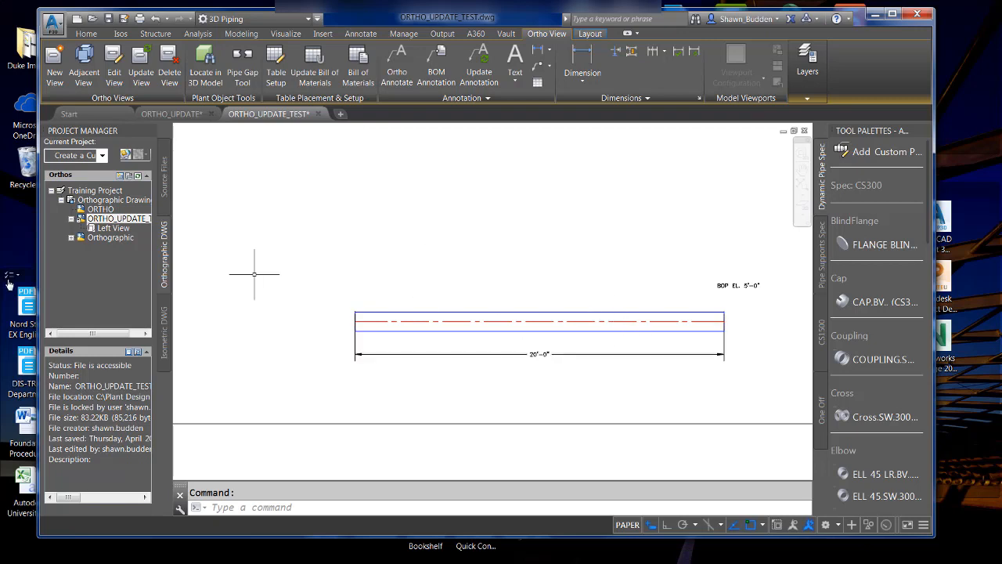
{"action": "scroll", "coordinate": [176, 280], "scroll_direction": "up", "scroll_amount": 2}
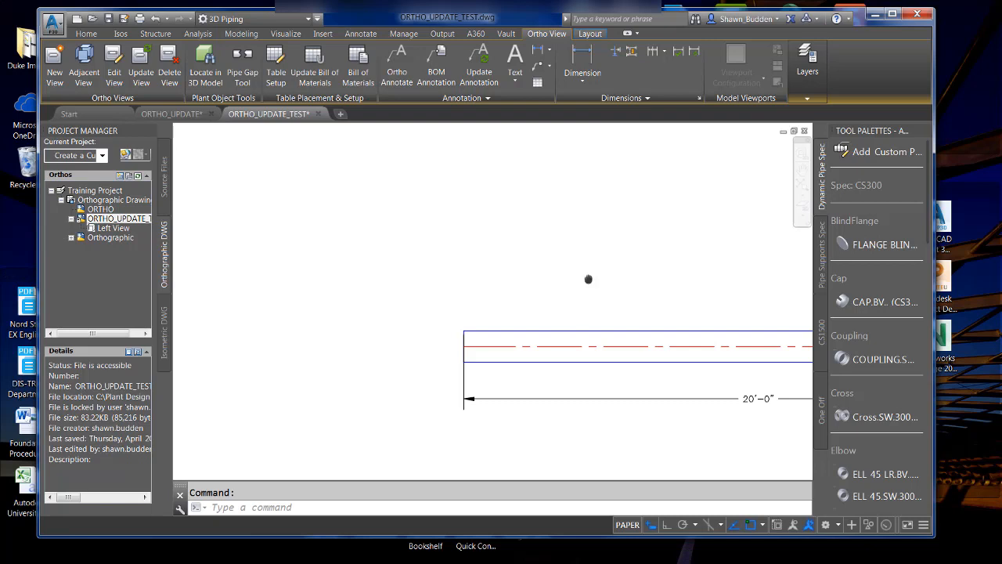
{"action": "middle_click_drag", "start_coordinate": [587, 280], "coordinate": [263, 286]}
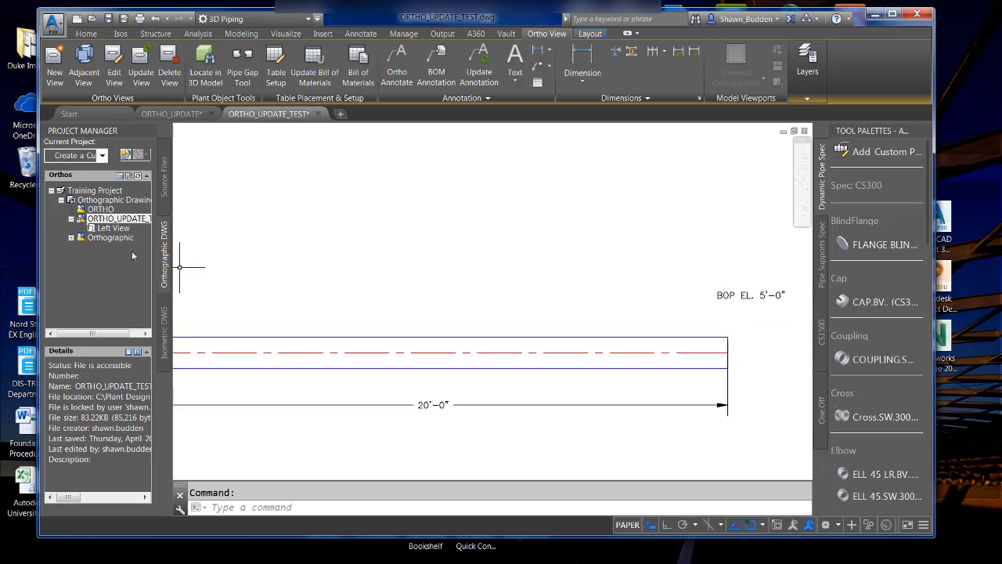
{"action": "right_click", "coordinate": [101, 222]}
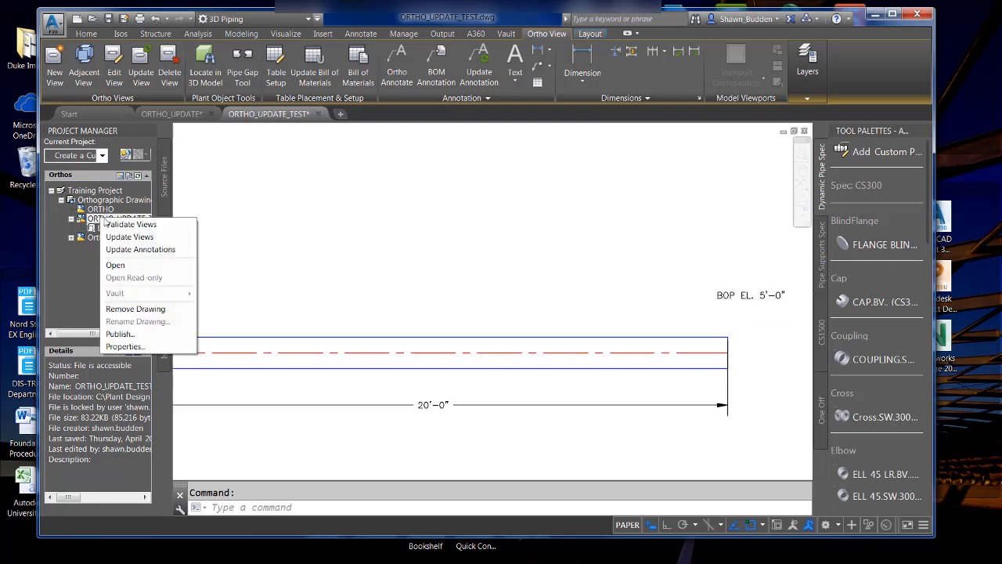
{"action": "left_click", "coordinate": [141, 249]}
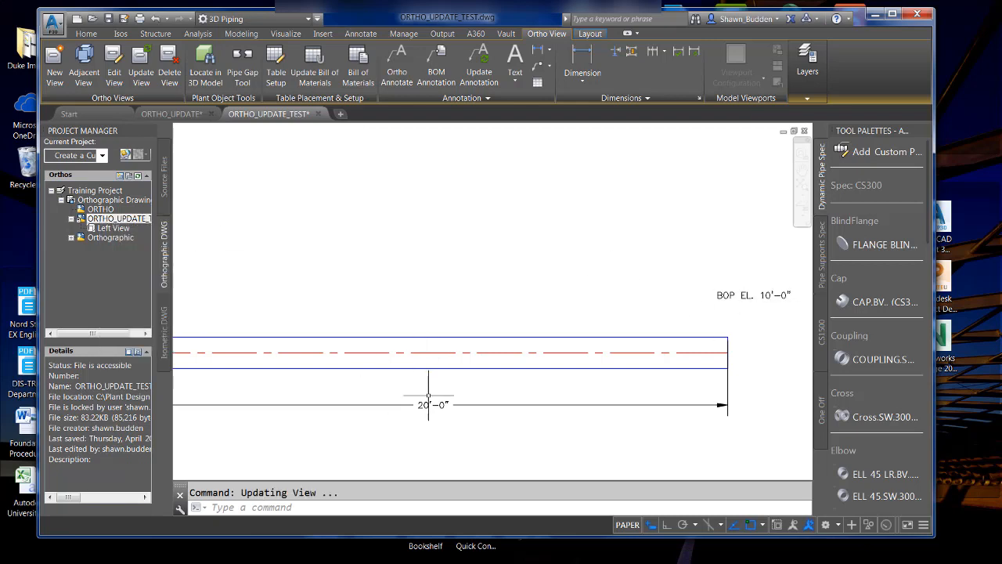
Update the views of the ORTHO_UPDATE_TEST drawing, forcing the update of the Left View even if it is reported as up-to-date
{"action": "scroll", "coordinate": [437, 427], "scroll_direction": "down", "scroll_amount": 2}
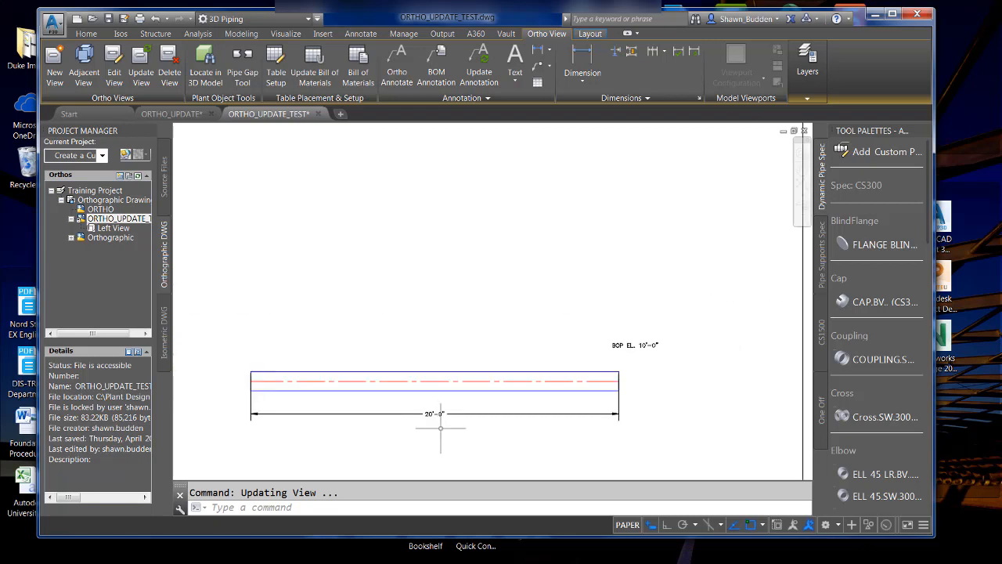
{"action": "right_click", "coordinate": [113, 219]}
{"action": "left_click", "coordinate": [129, 236]}
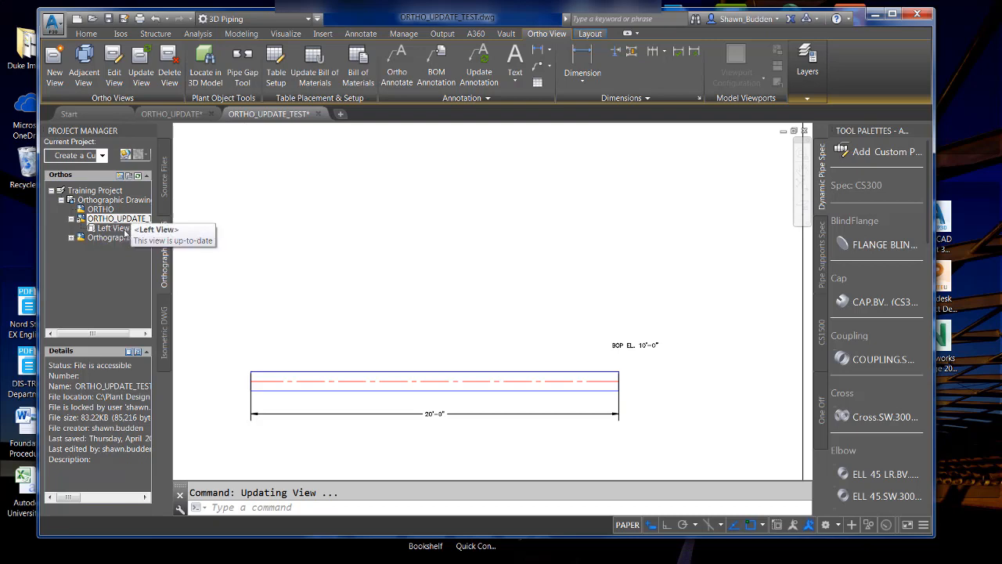
{"action": "right_click", "coordinate": [114, 225]}
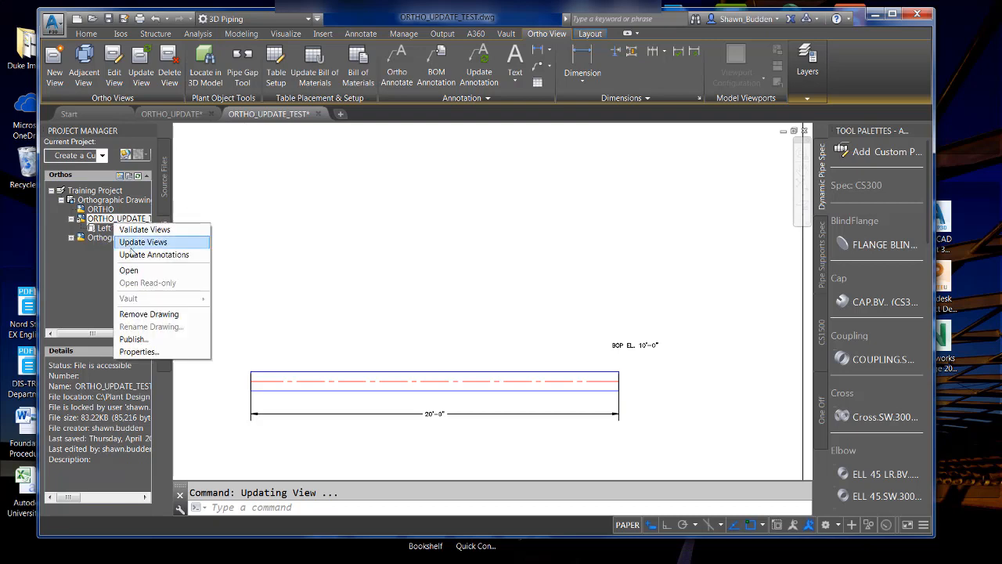
{"action": "left_click", "coordinate": [133, 242]}
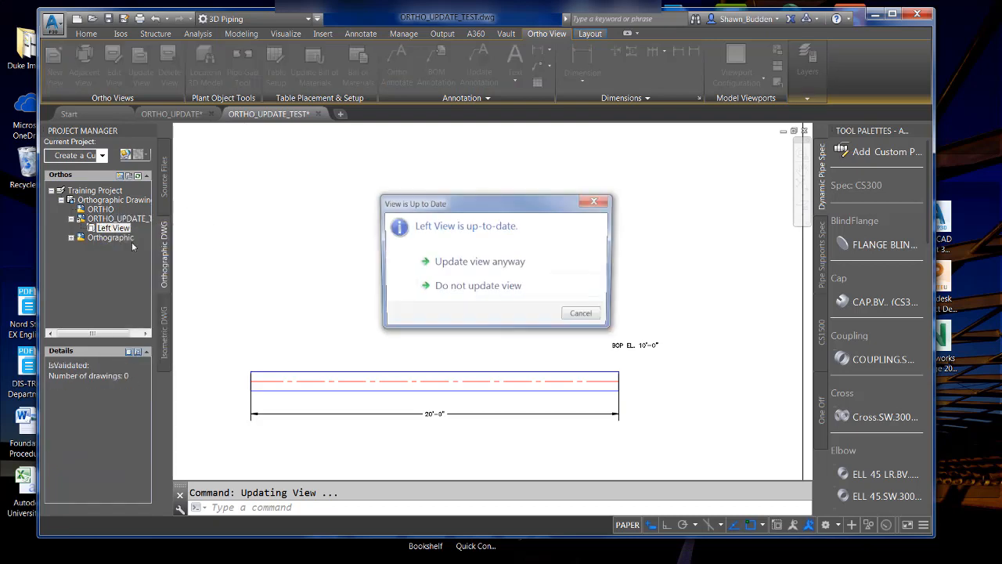
{"action": "left_click", "coordinate": [461, 263]}
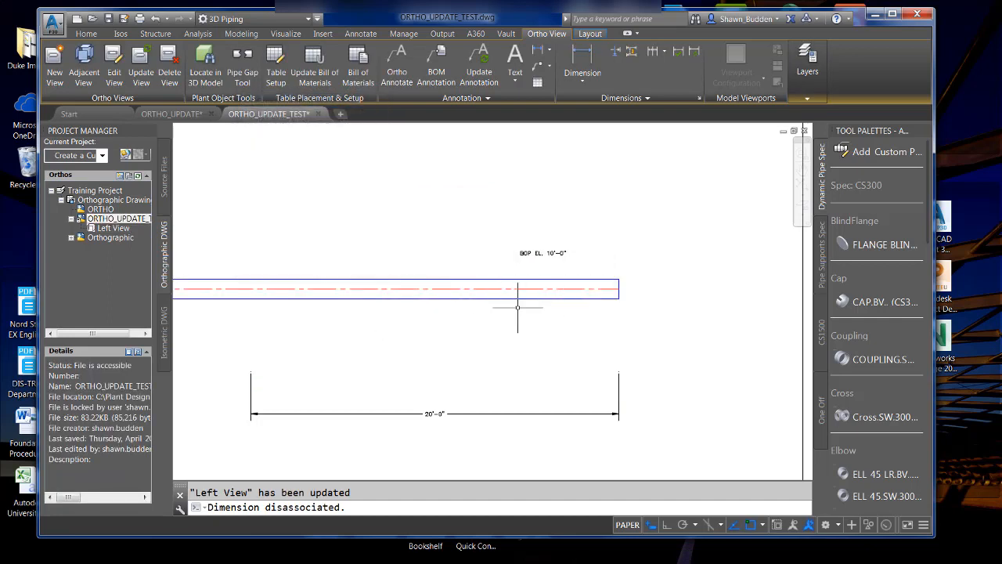
Erase the linear dimension left below the pipe in the updated Left View
{"action": "middle_click_drag", "start_coordinate": [459, 347], "coordinate": [563, 335]}
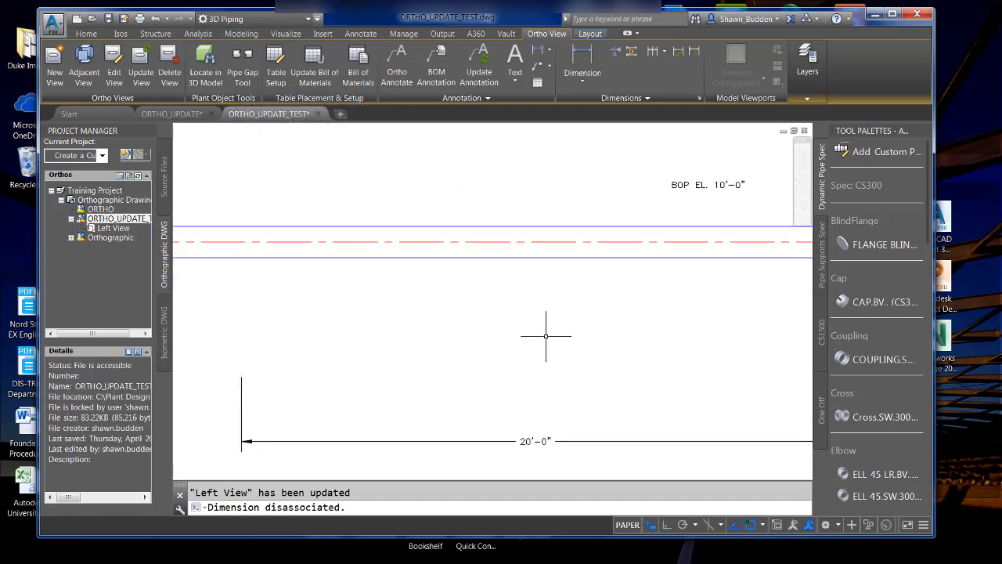
{"action": "scroll", "coordinate": [546, 336], "scroll_direction": "down", "scroll_amount": 2}
{"action": "middle_click_drag", "start_coordinate": [533, 339], "coordinate": [548, 333]}
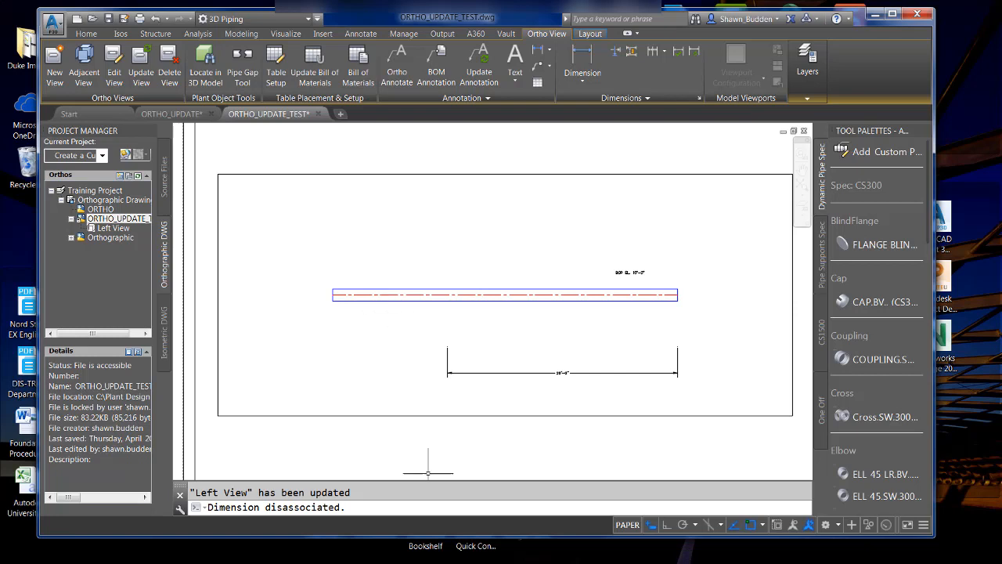
{"action": "left_click", "coordinate": [452, 449]}
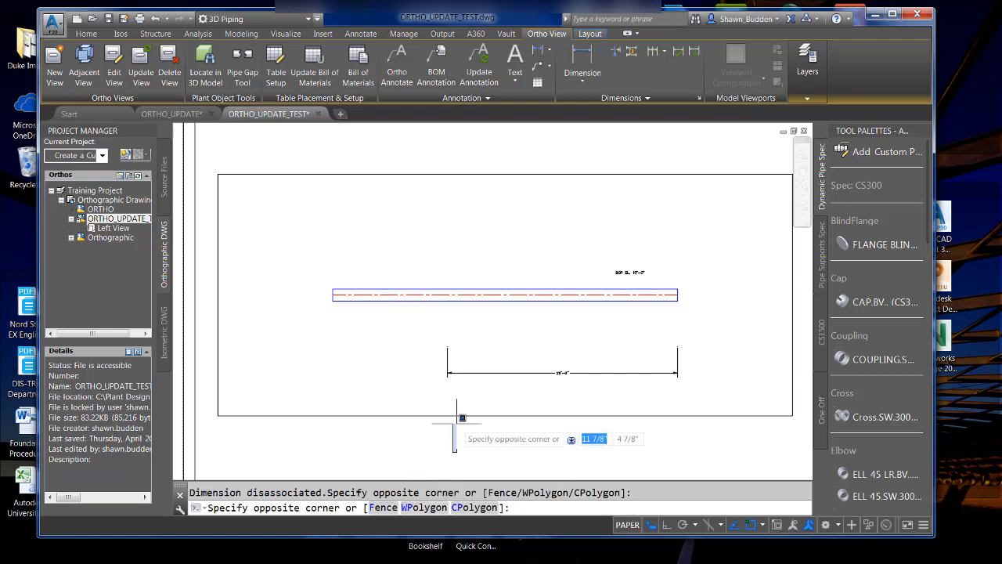
{"action": "left_click", "coordinate": [475, 371]}
{"action": "right_click", "coordinate": [473, 372]}
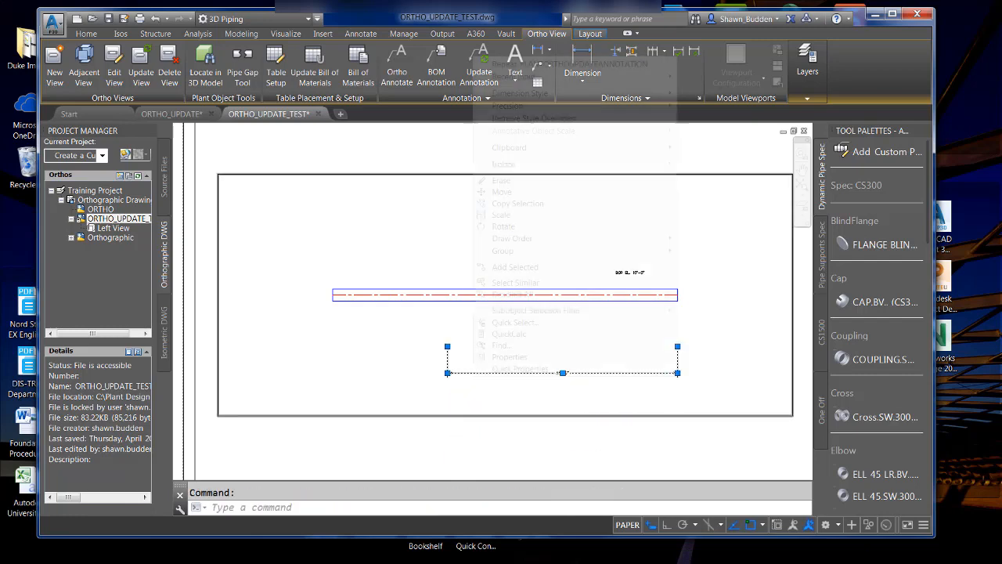
{"action": "left_click", "coordinate": [501, 181]}
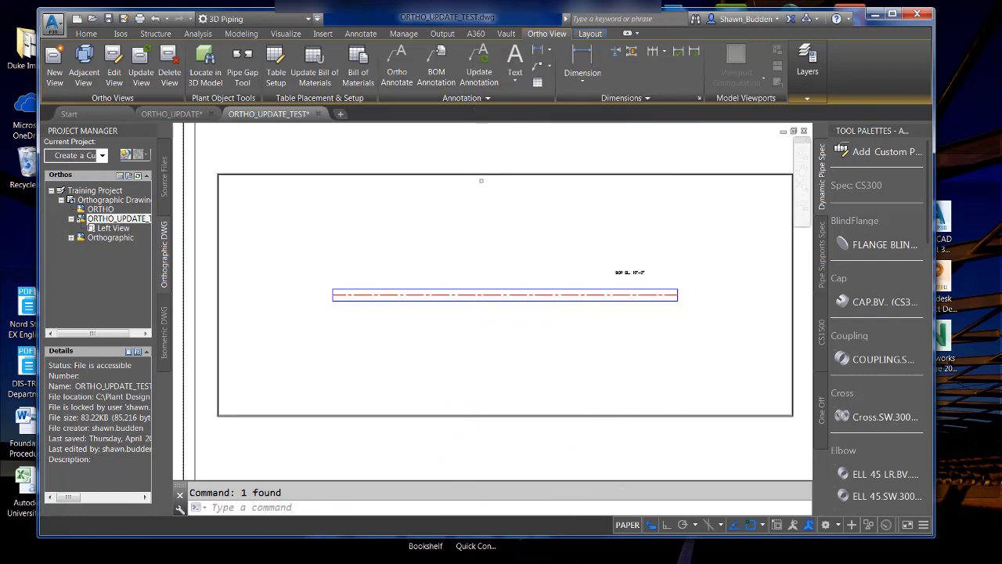
Add a linear dimension along the full length of the pipe, placed just below it in the Left View
{"action": "left_click", "coordinate": [580, 63]}
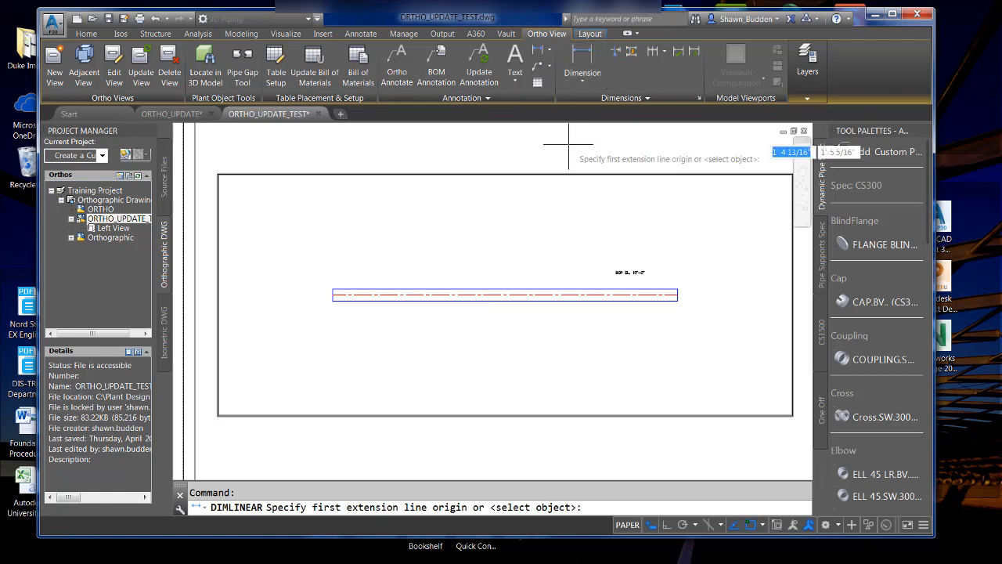
{"action": "key", "text": "Return"}
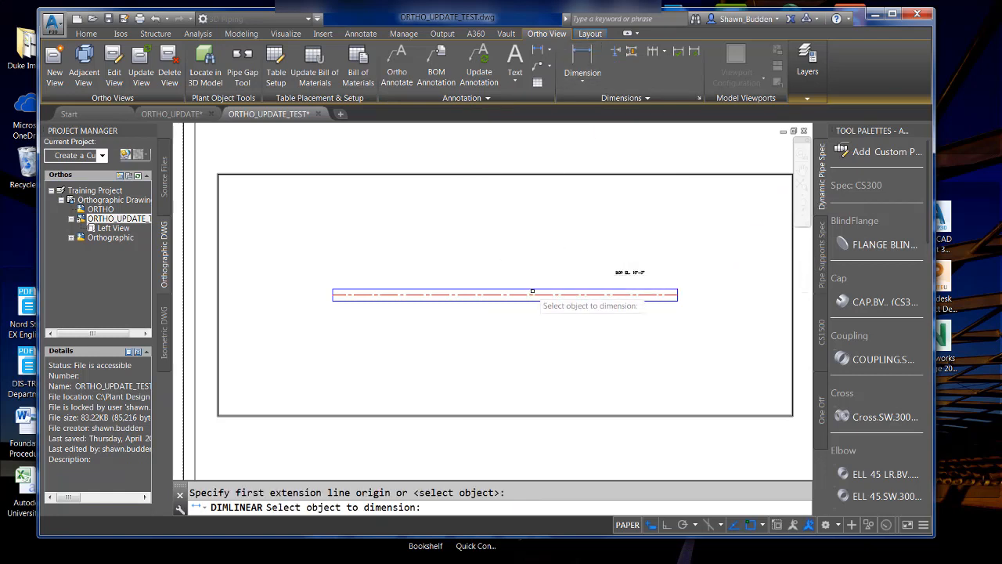
{"action": "left_click", "coordinate": [527, 295]}
{"action": "left_click", "coordinate": [522, 335]}
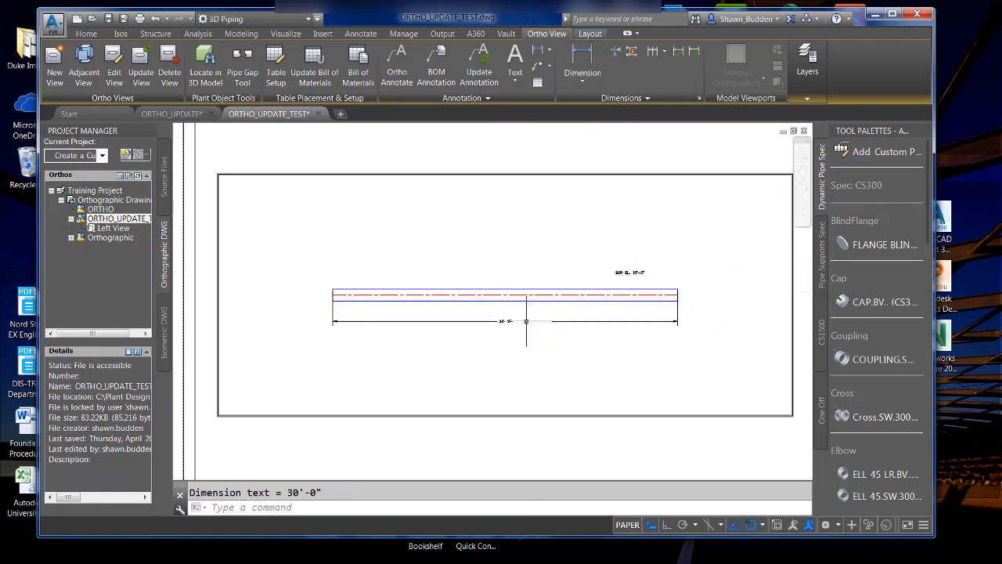
{"action": "scroll", "coordinate": [520, 325], "scroll_direction": "up", "scroll_amount": 5}
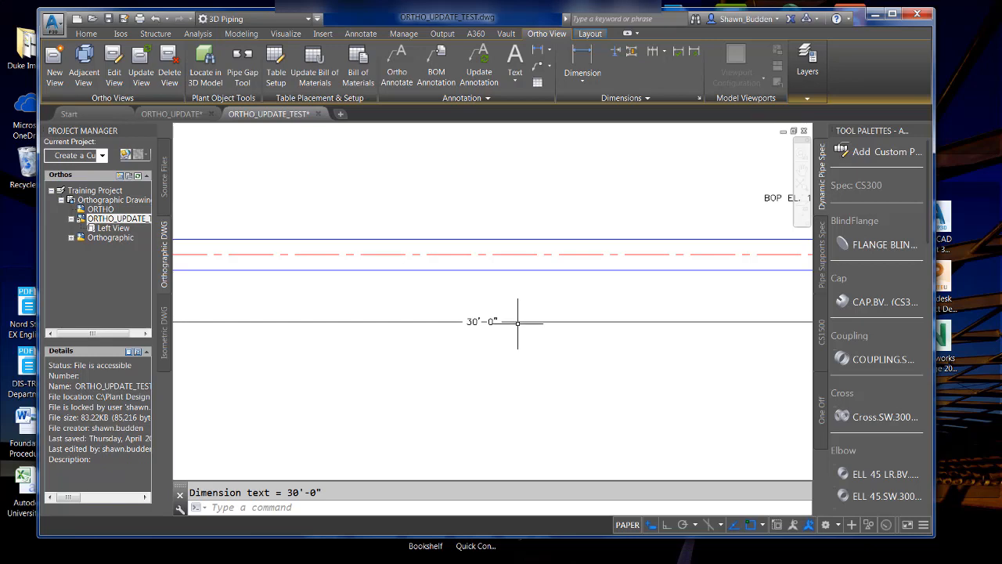
{"action": "scroll", "coordinate": [518, 323], "scroll_direction": "down", "scroll_amount": 2}
{"action": "scroll", "coordinate": [725, 244], "scroll_direction": "up", "scroll_amount": 2}
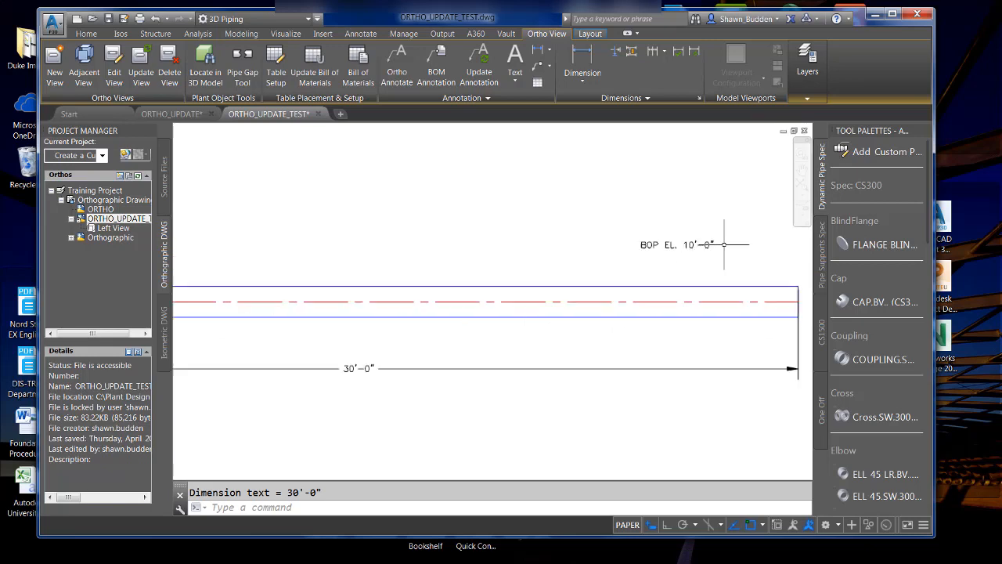
{"action": "scroll", "coordinate": [723, 245], "scroll_direction": "down", "scroll_amount": 3}
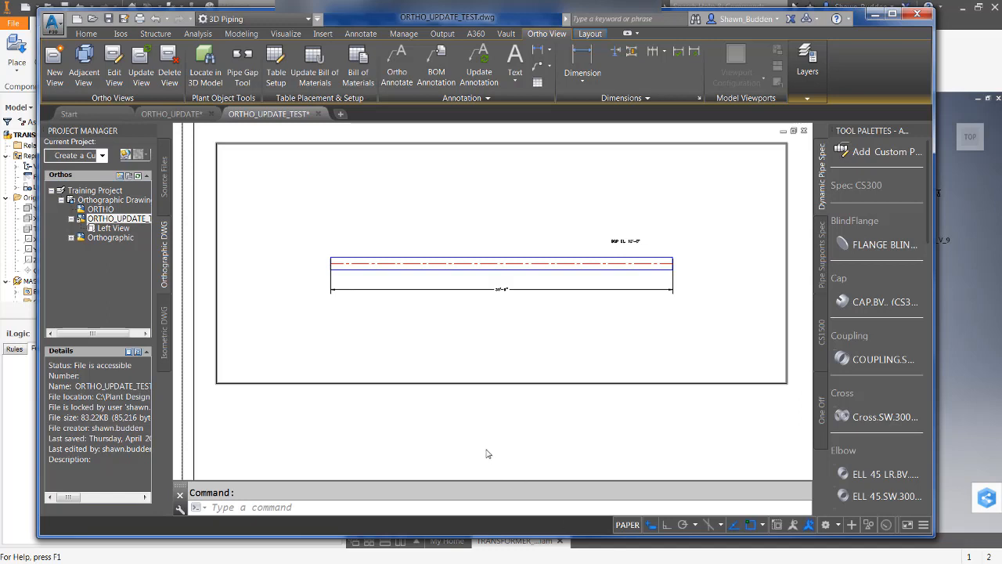
Open the Left View for editing and pull in the ortho cube's title-block-side face to the nearby pipe end
{"action": "left_click", "coordinate": [114, 58]}
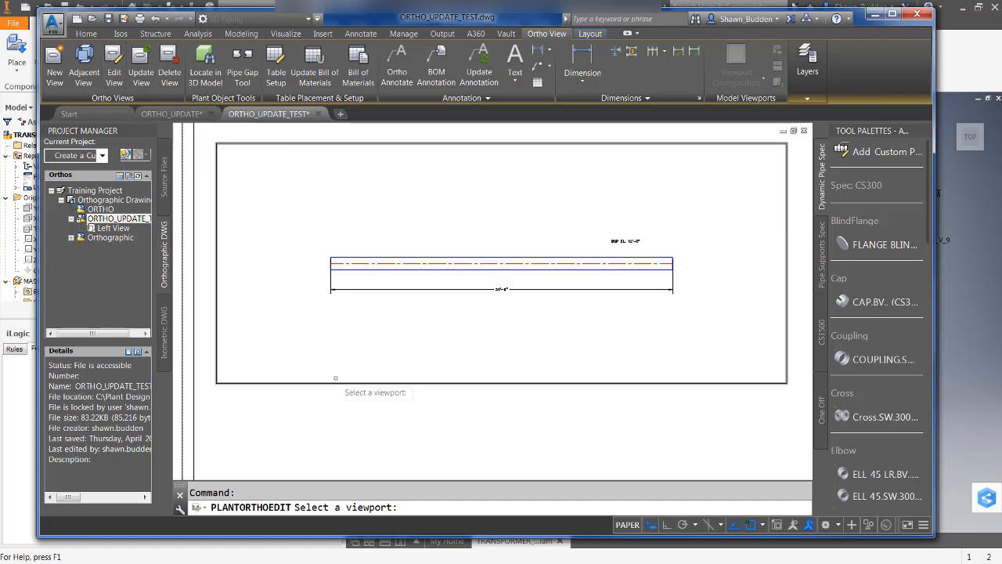
{"action": "left_click", "coordinate": [348, 383]}
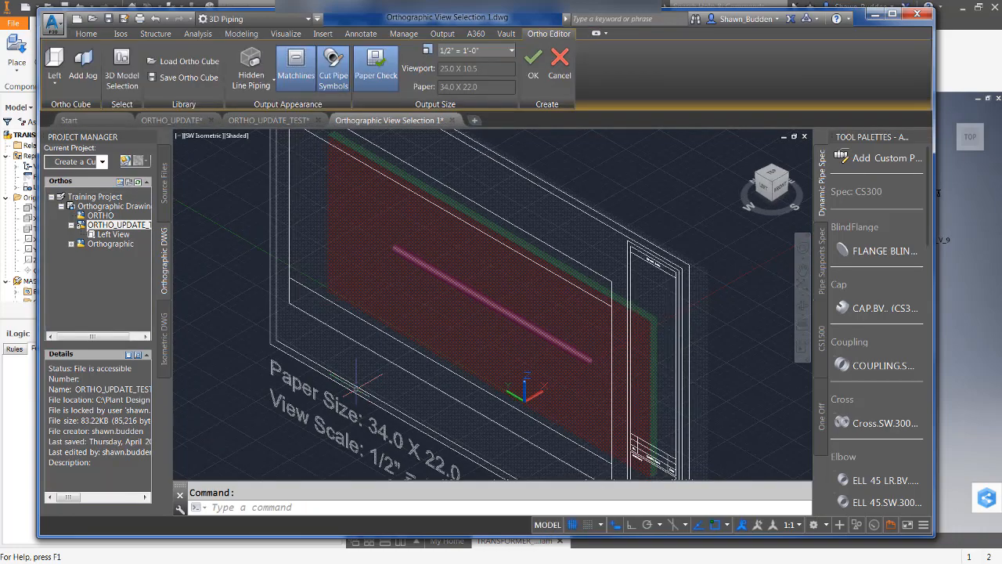
{"action": "left_click", "coordinate": [773, 188]}
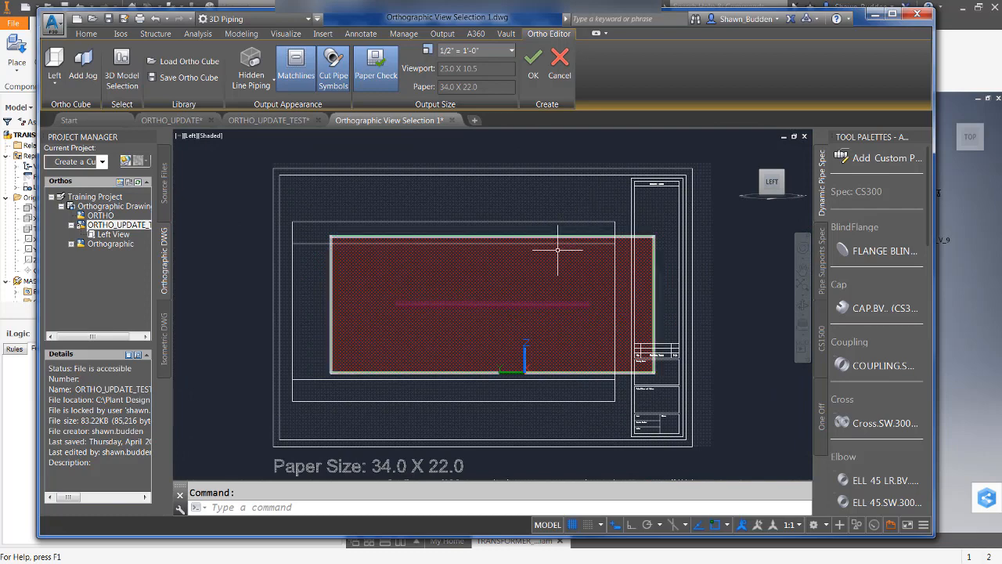
{"action": "left_click", "coordinate": [550, 284]}
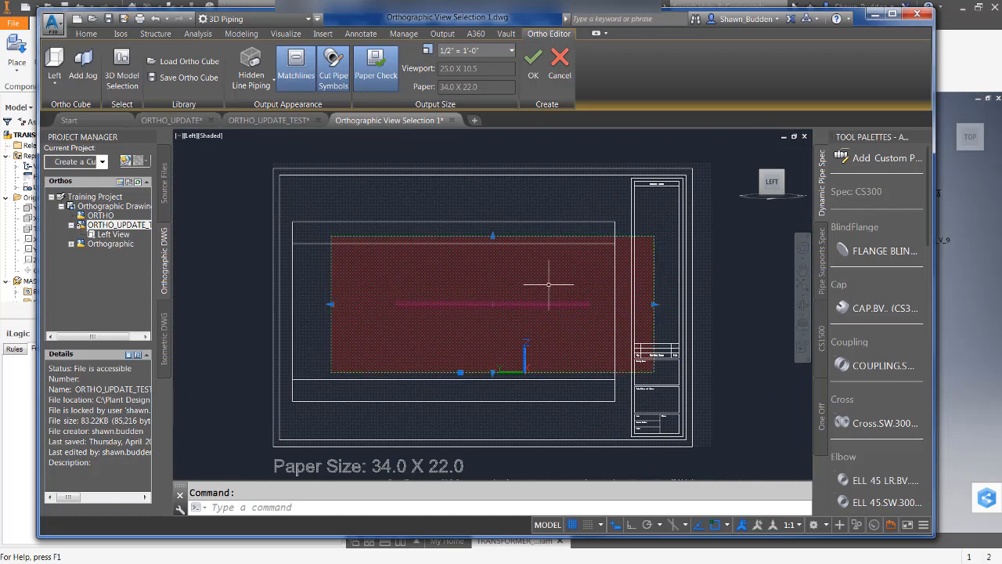
{"action": "left_click", "coordinate": [656, 304]}
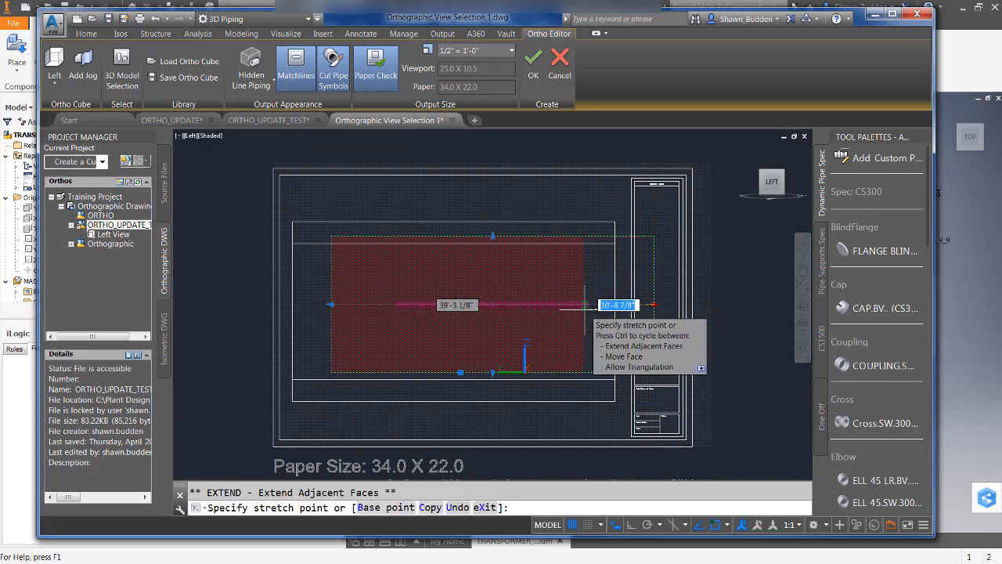
{"action": "left_click", "coordinate": [586, 304]}
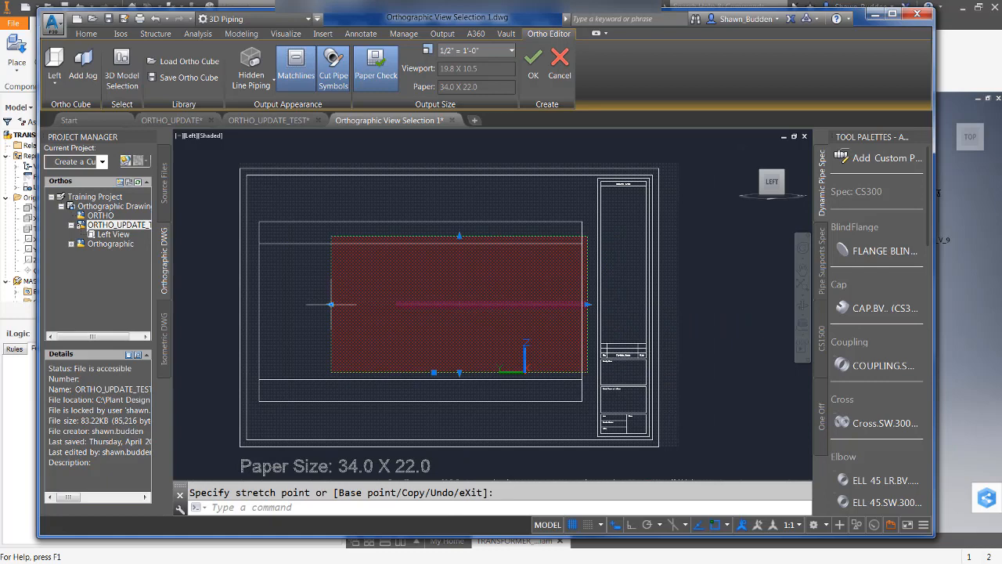
Lower the ortho cube's top face to slightly above the pipe, for a viewport of about 19.8 x 7.4
{"action": "left_click", "coordinate": [460, 235]}
{"action": "left_click", "coordinate": [460, 304]}
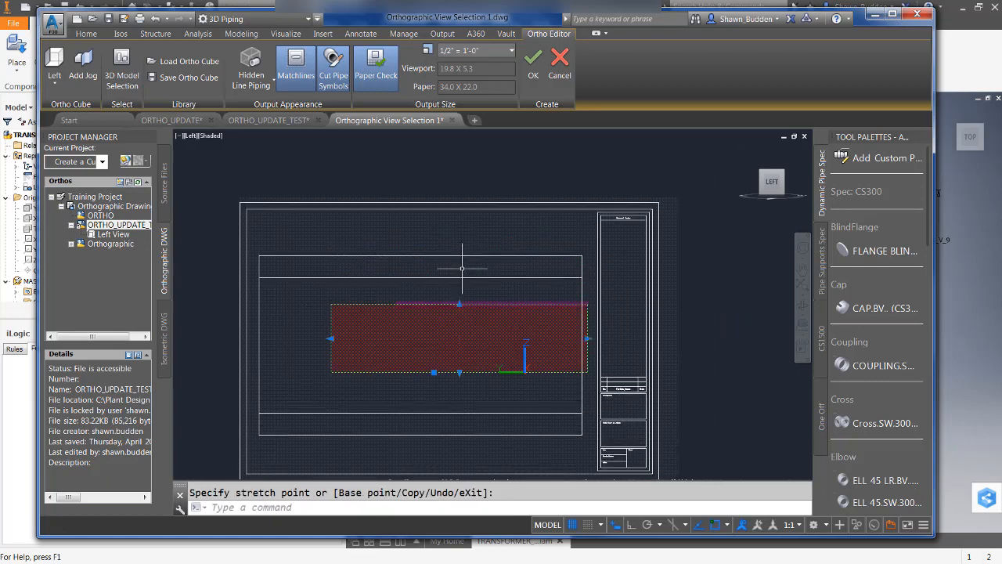
{"action": "left_click", "coordinate": [461, 373]}
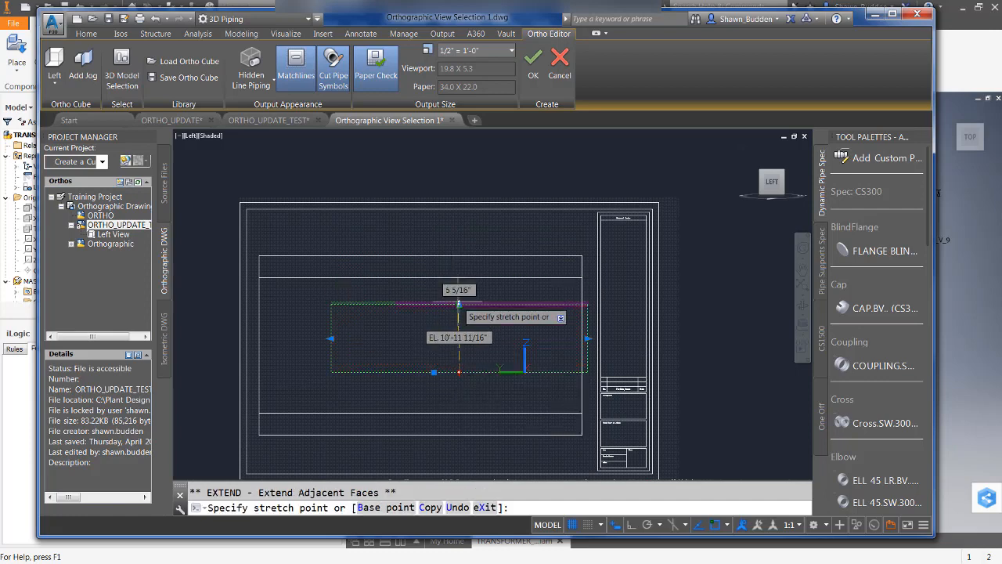
{"action": "left_click", "coordinate": [460, 304]}
{"action": "left_click", "coordinate": [460, 303]}
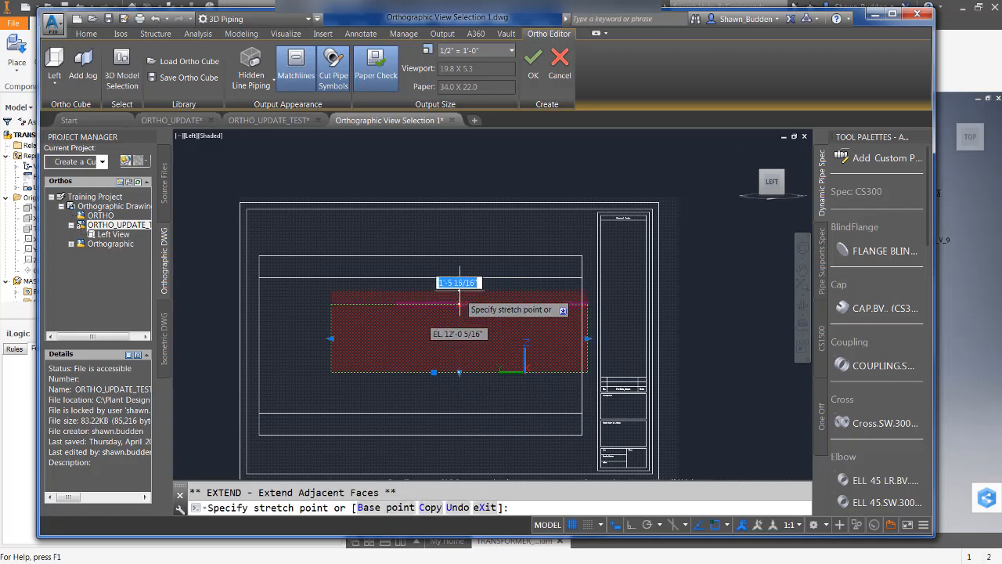
{"action": "left_click", "coordinate": [459, 293]}
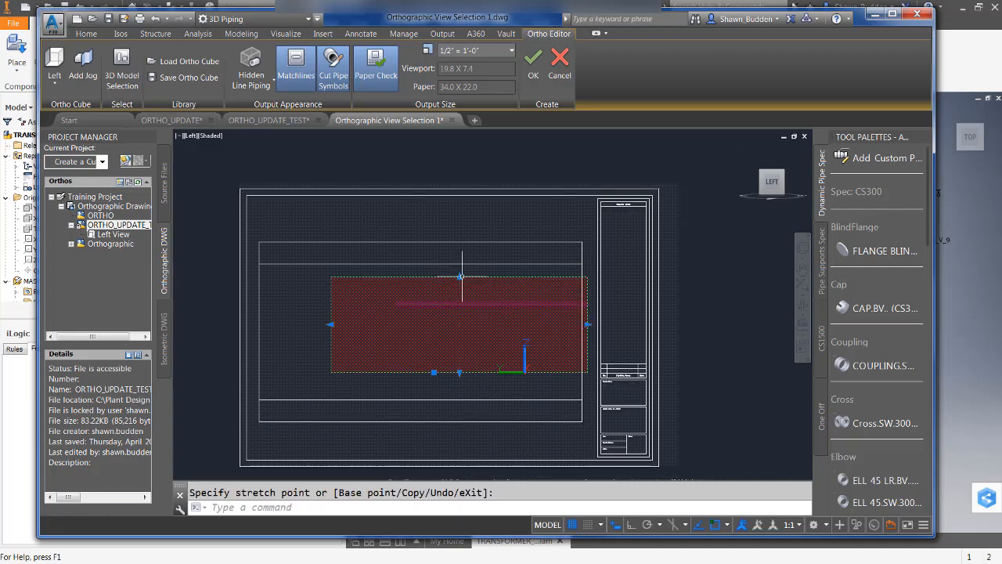
Extend the ortho cube's title-block-side face slightly beyond the pipe end, for a viewport of about 20.5 x 7.4
{"action": "left_click", "coordinate": [587, 324]}
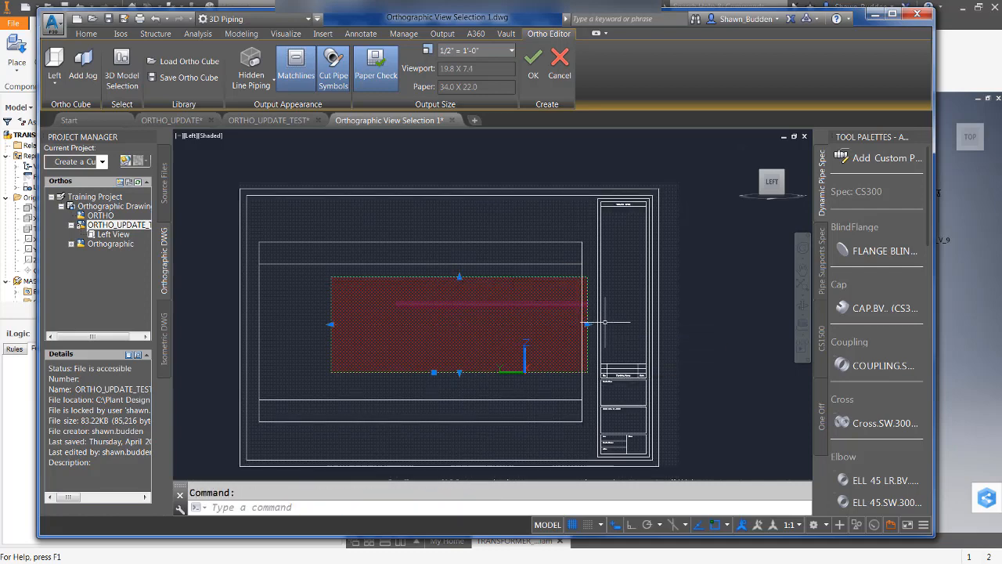
{"action": "left_click", "coordinate": [605, 322]}
{"action": "left_click", "coordinate": [588, 325]}
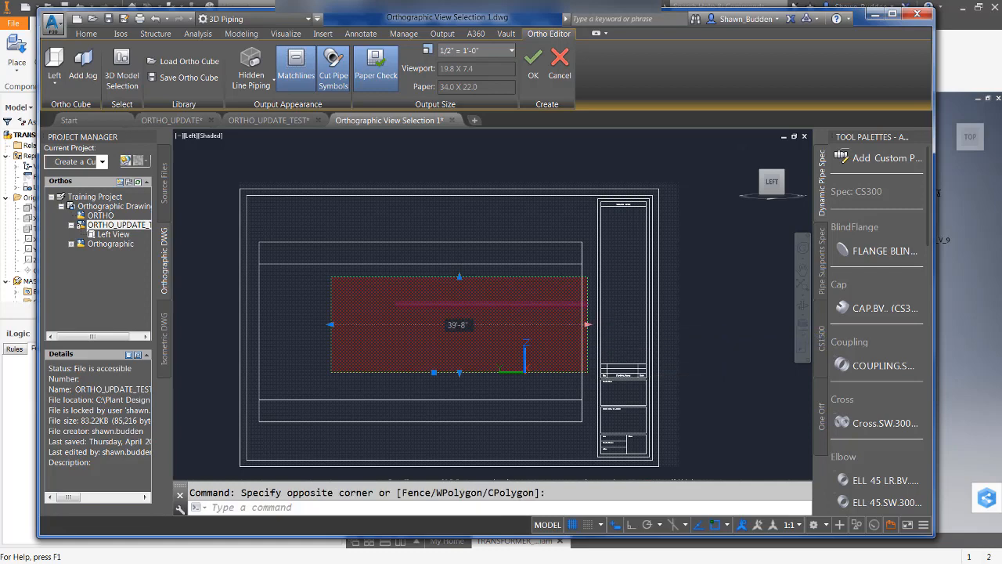
{"action": "left_click", "coordinate": [588, 324]}
{"action": "left_click", "coordinate": [588, 324]}
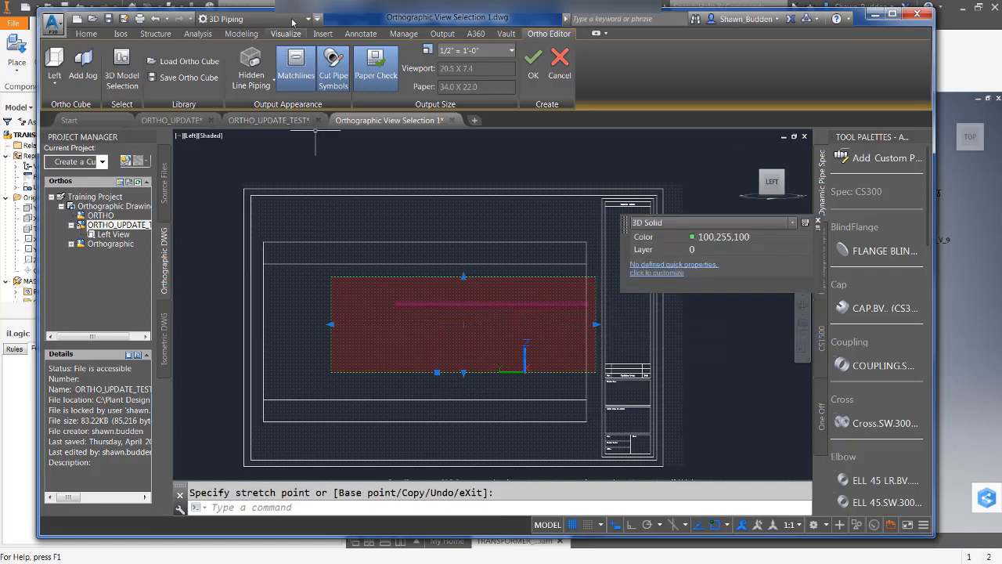
Set the view scale to 1/4" = 1'-0" and apply the edited view to the drawing
{"action": "left_click", "coordinate": [512, 52]}
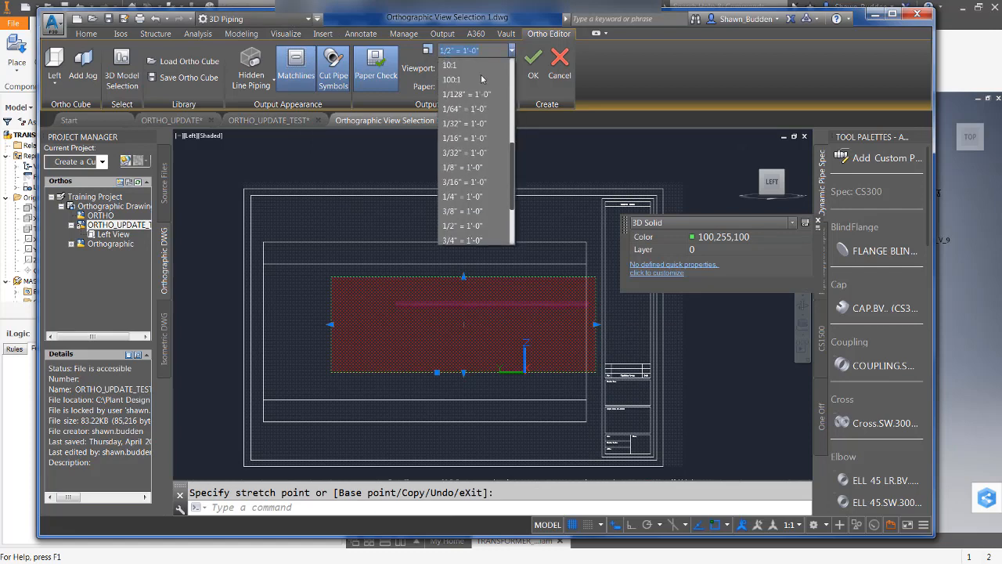
{"action": "left_click", "coordinate": [459, 196]}
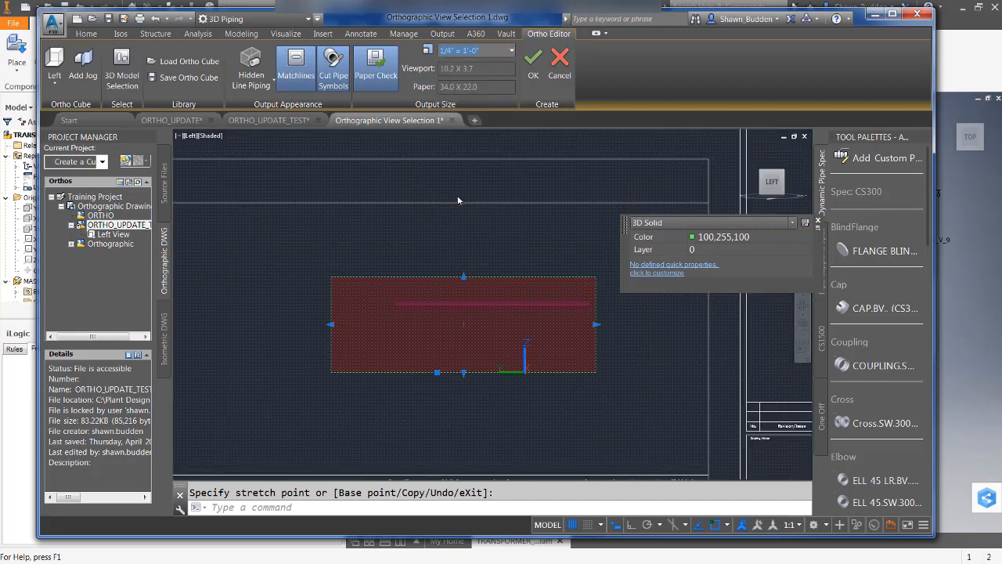
{"action": "left_click", "coordinate": [534, 67]}
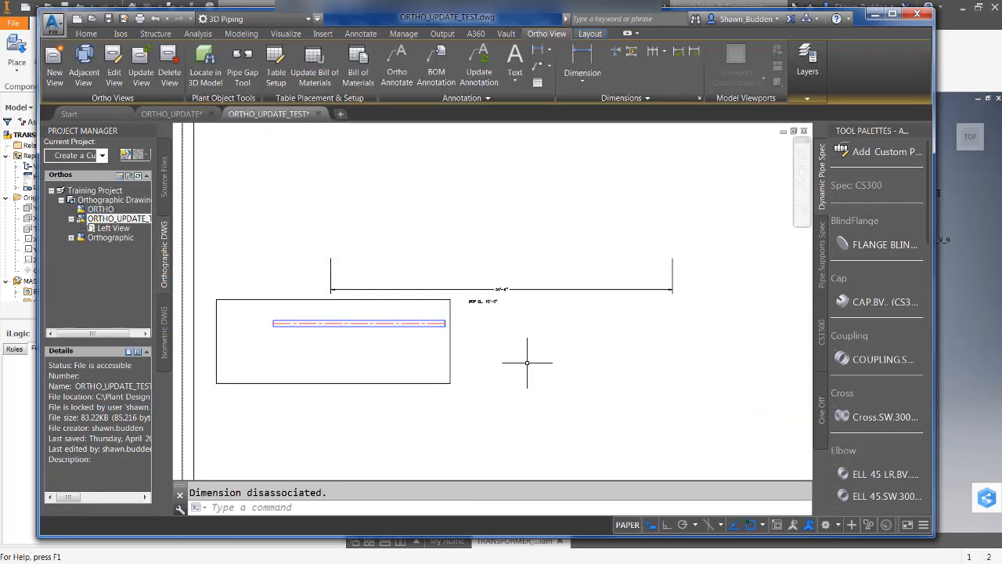
Move the resized Left View viewport up the sheet, above the detached linear dimension
{"action": "left_click", "coordinate": [409, 384]}
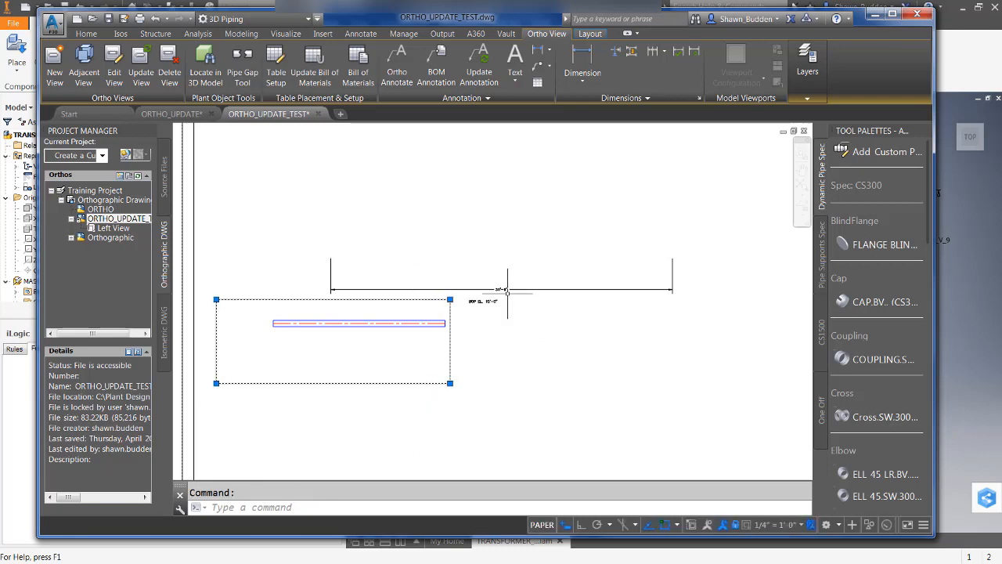
{"action": "right_click", "coordinate": [509, 366]}
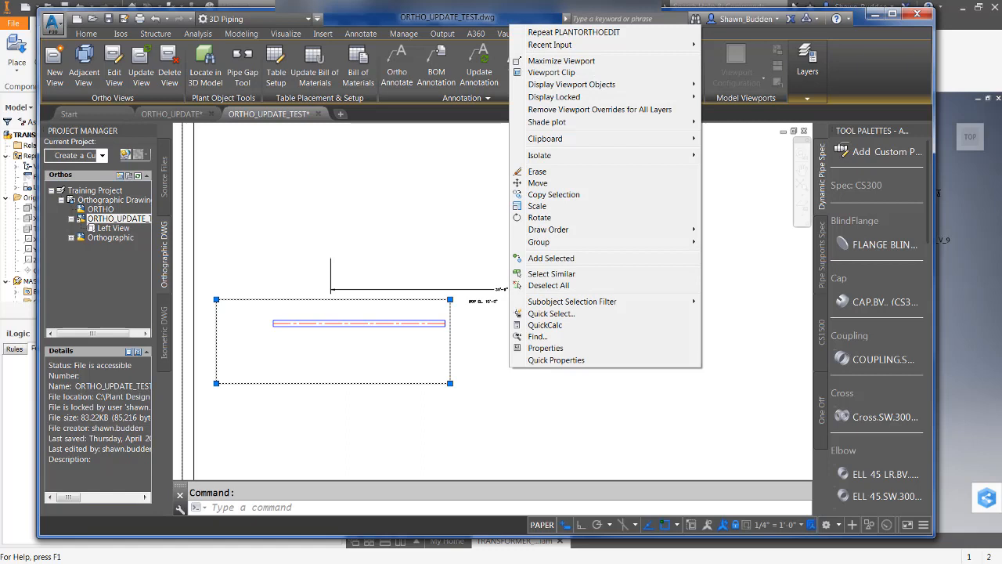
{"action": "left_click", "coordinate": [538, 183]}
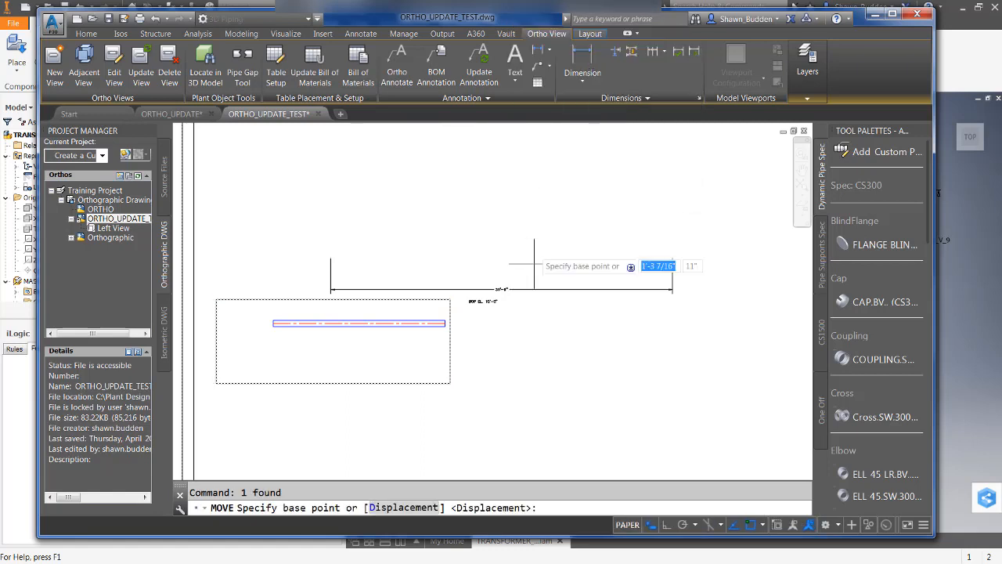
{"action": "left_click", "coordinate": [516, 371]}
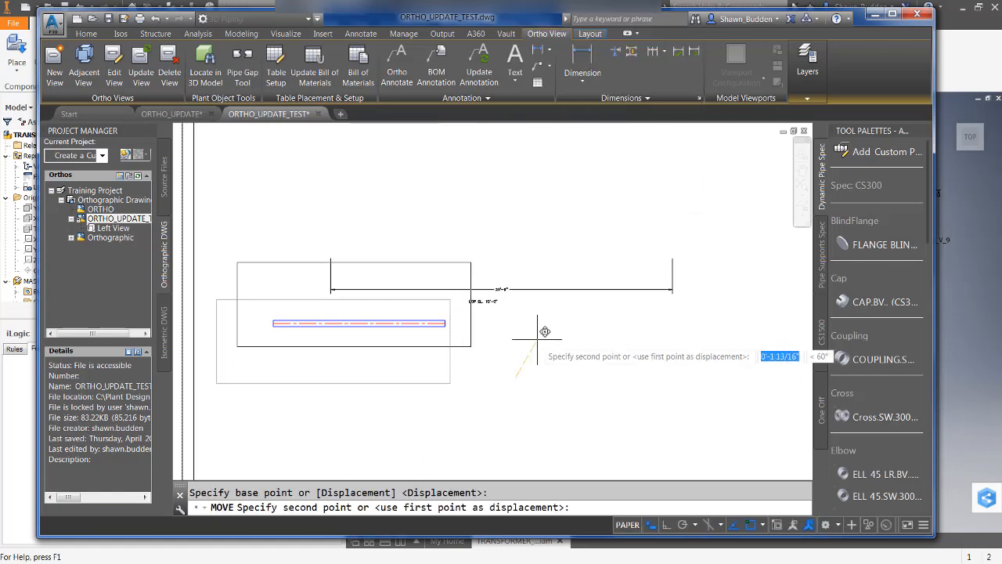
{"action": "left_click", "coordinate": [673, 252]}
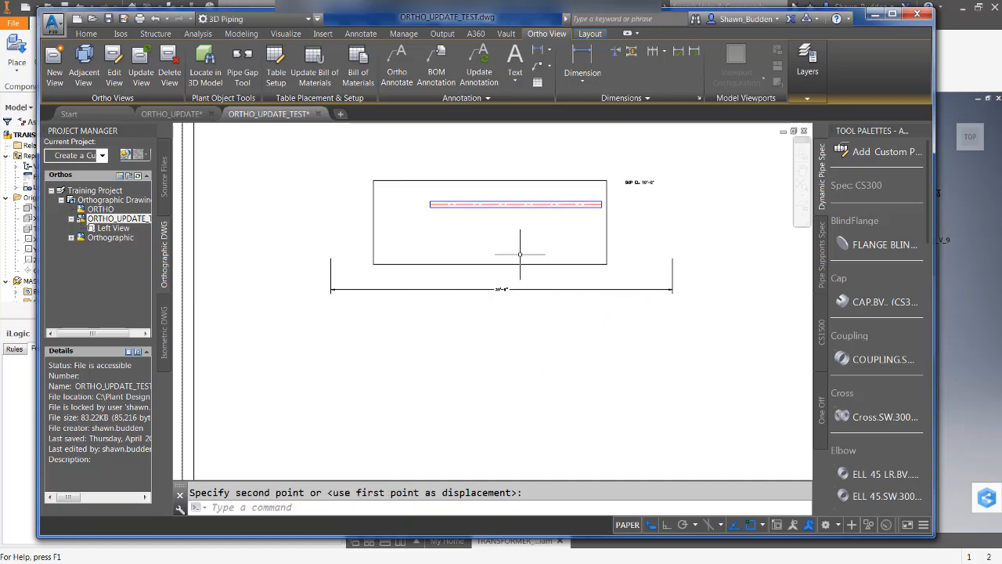
Move the Left View viewport by its lower-left corner to below the detached linear dimension, near the sheet's border
{"action": "left_click", "coordinate": [553, 264]}
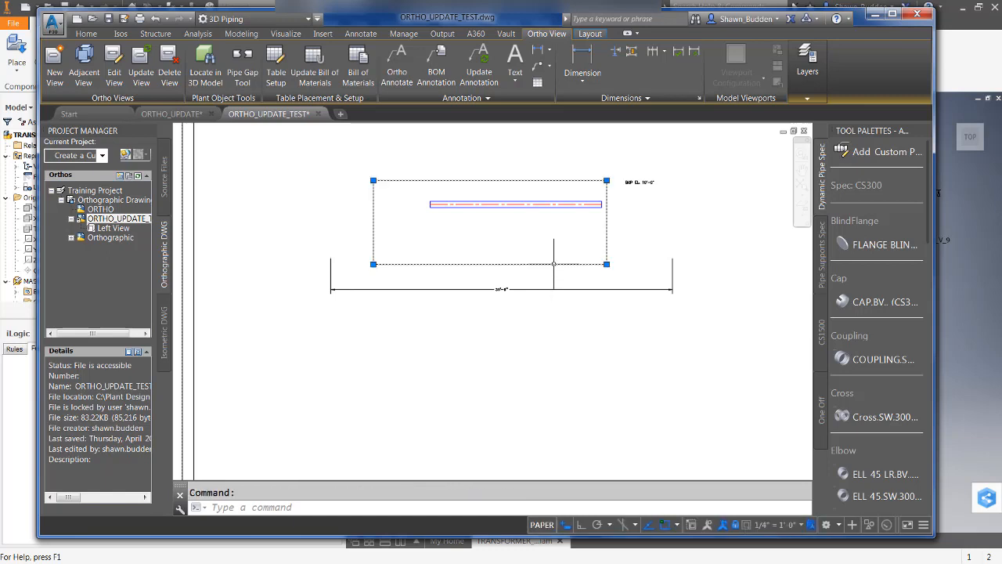
{"action": "right_click", "coordinate": [558, 359]}
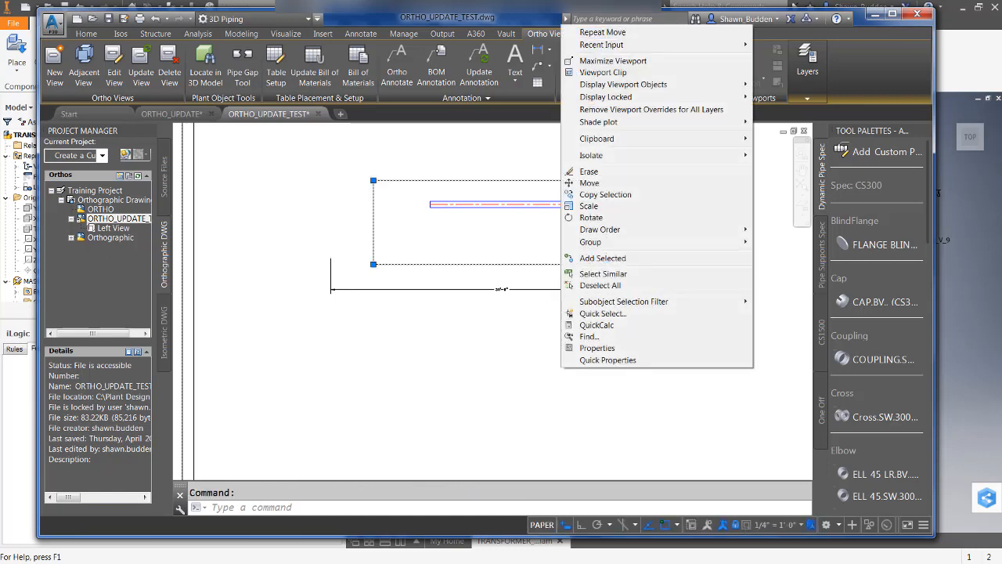
{"action": "left_click", "coordinate": [601, 185]}
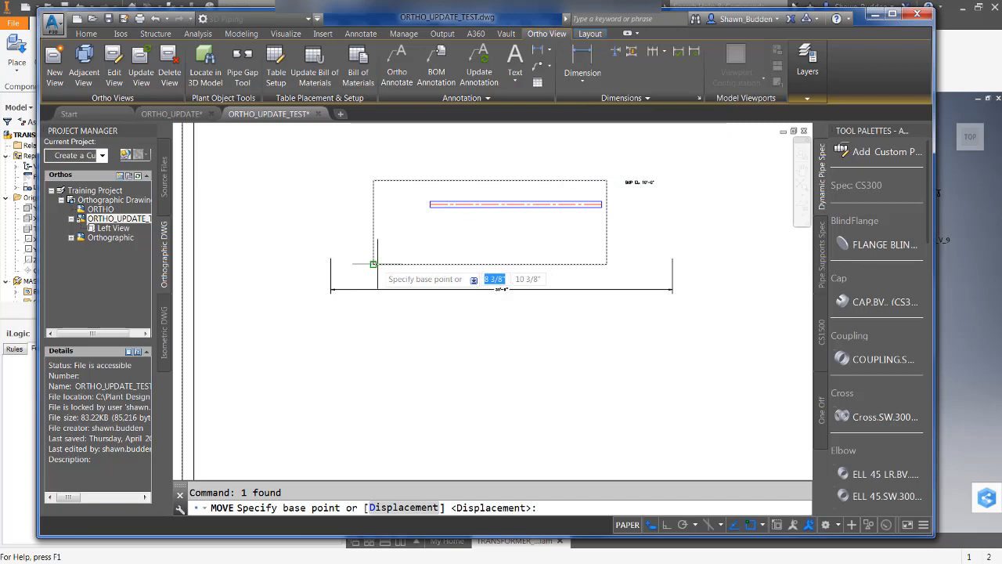
{"action": "left_click", "coordinate": [373, 264]}
{"action": "left_click", "coordinate": [244, 414]}
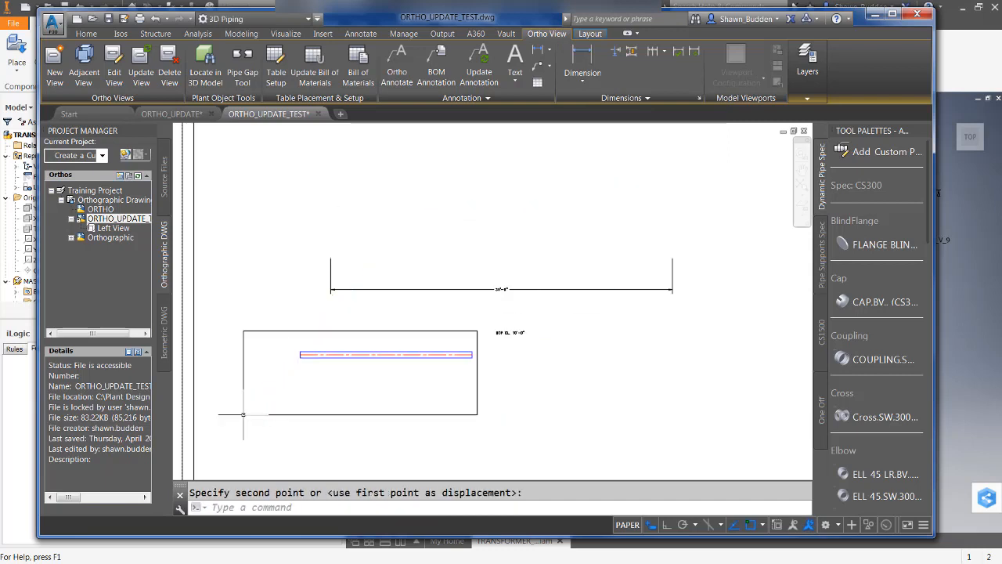
Erase the detached linear dimension and the BOP elevation annotation outside the Left View viewport
{"action": "right_click", "coordinate": [455, 434]}
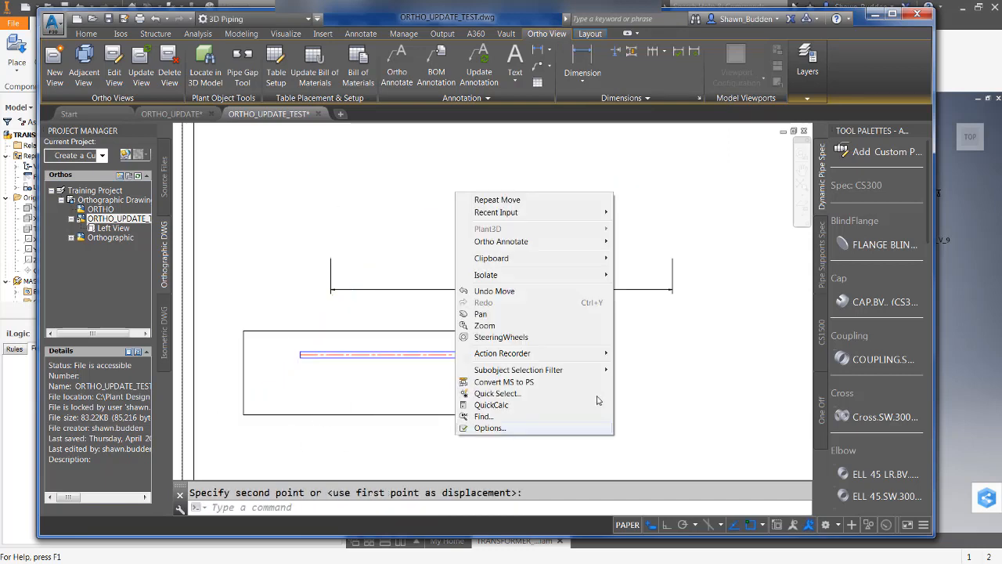
{"action": "left_click", "coordinate": [668, 335]}
{"action": "left_click", "coordinate": [559, 385]}
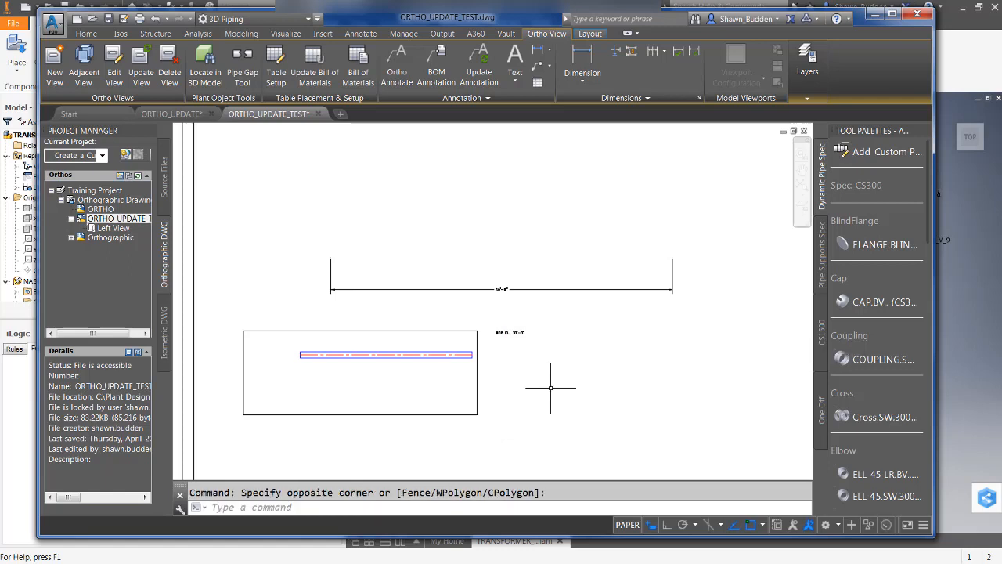
{"action": "left_click", "coordinate": [541, 380]}
{"action": "left_click", "coordinate": [506, 243]}
{"action": "right_click", "coordinate": [506, 244]}
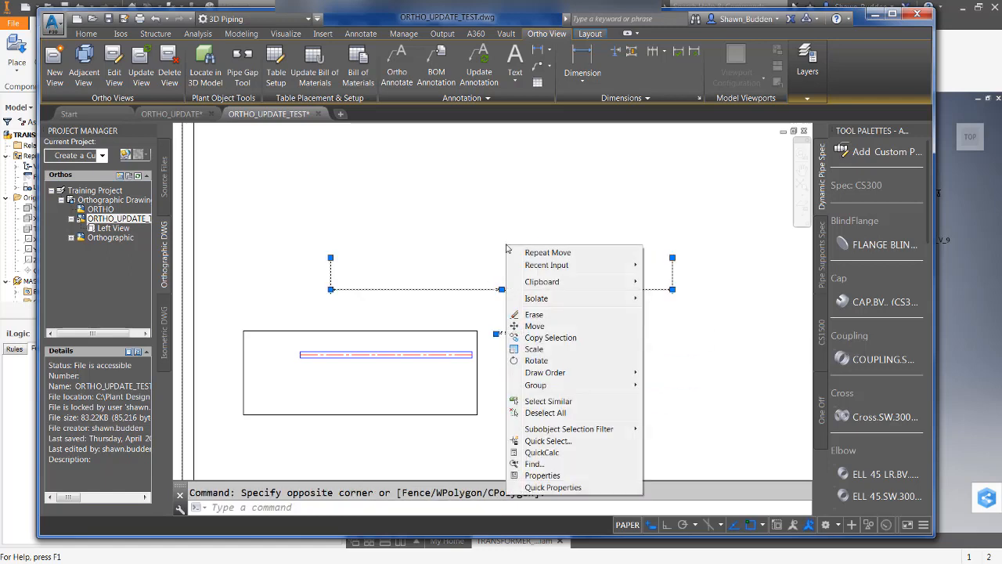
{"action": "left_click", "coordinate": [538, 315]}
{"action": "middle_click_drag", "start_coordinate": [537, 347], "coordinate": [640, 272]}
{"action": "double_click", "coordinate": [526, 282]}
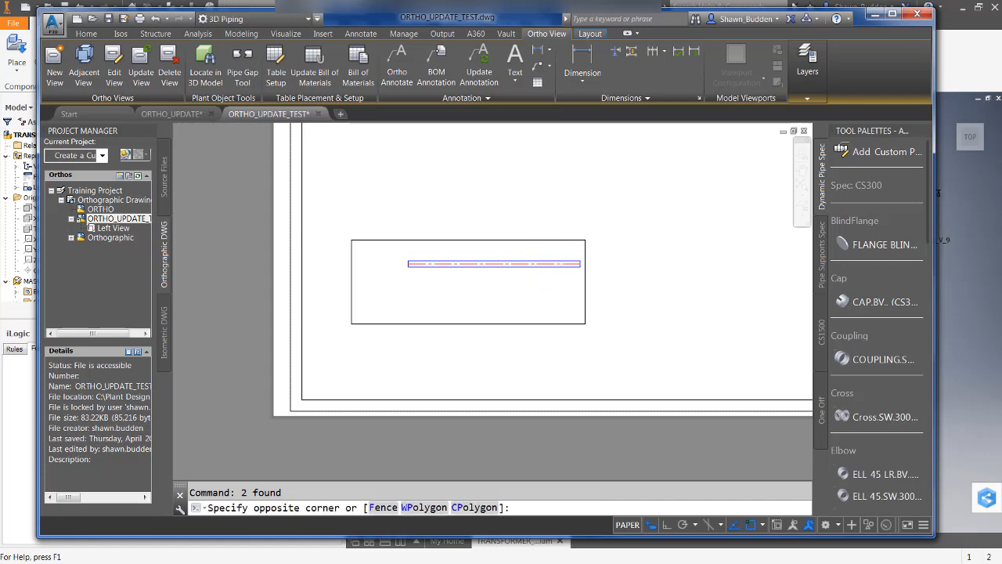
Add a Bottom of Pipe (BOP) elevation annotation above the pipe's right end in the Left View, then return to paper space
{"action": "right_click", "coordinate": [522, 288]}
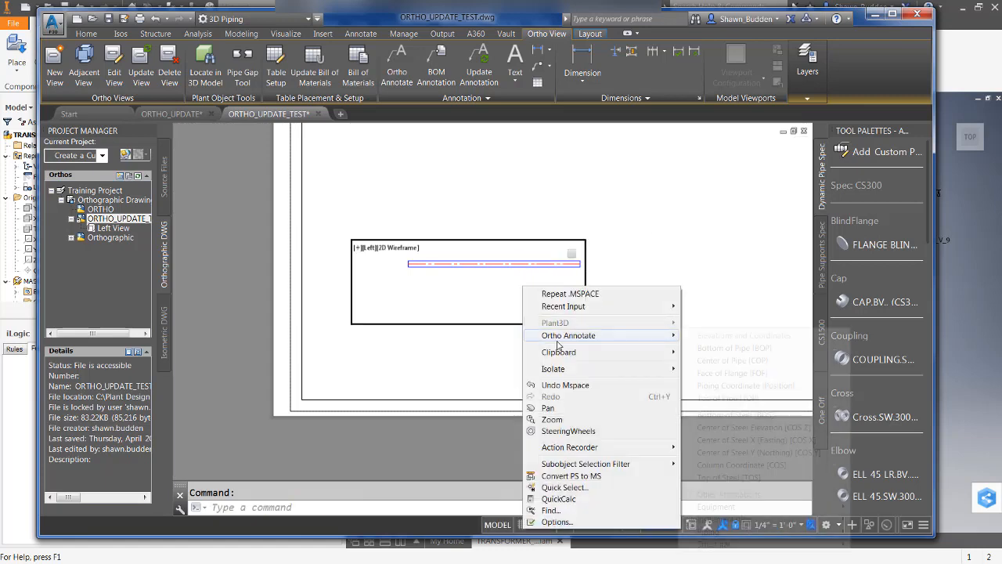
{"action": "mouse_move", "coordinate": [580, 336]}
{"action": "left_click", "coordinate": [736, 349]}
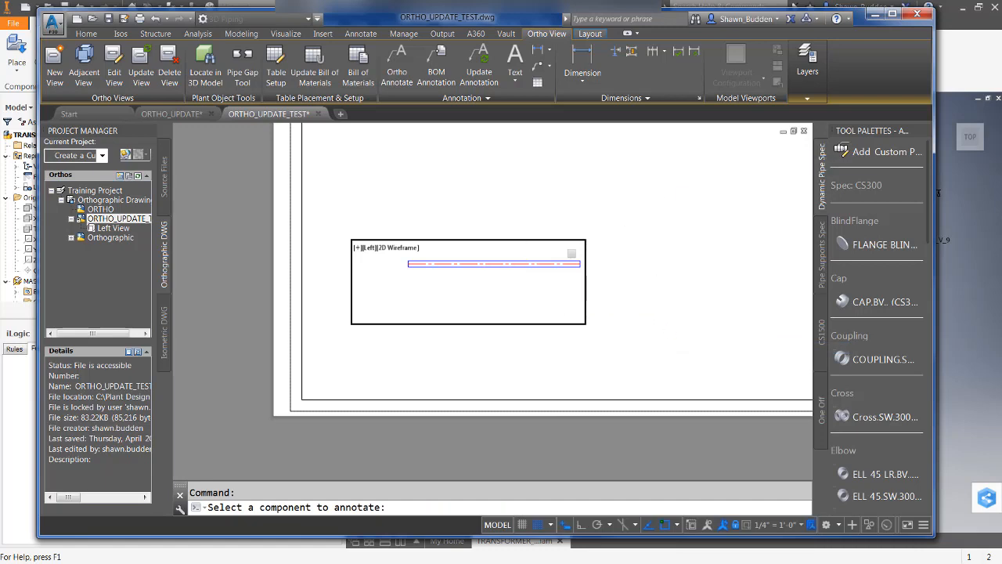
{"action": "left_click", "coordinate": [550, 260]}
{"action": "left_click", "coordinate": [550, 260]}
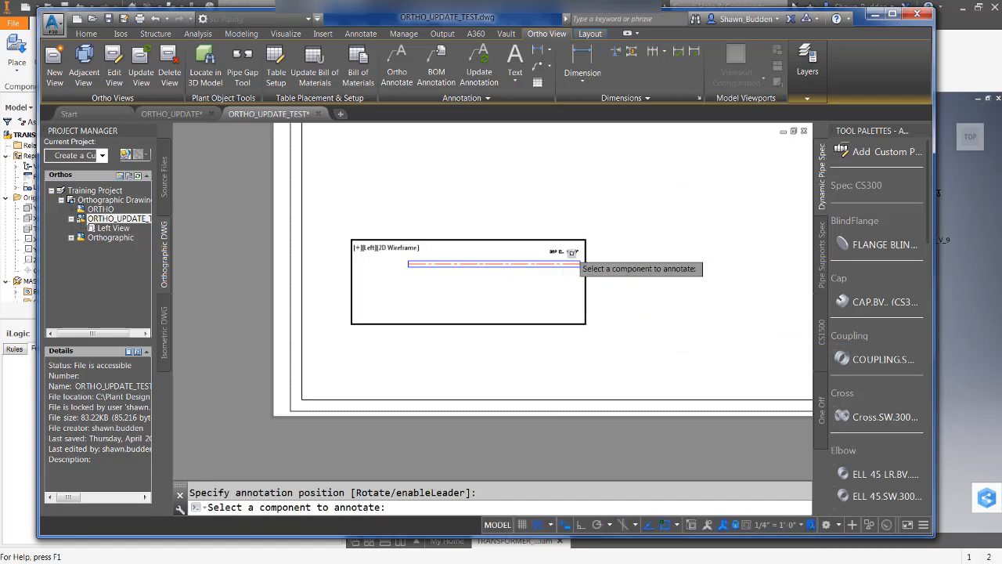
{"action": "key", "text": "Escape"}
{"action": "scroll", "coordinate": [574, 249], "scroll_direction": "down", "scroll_amount": 2}
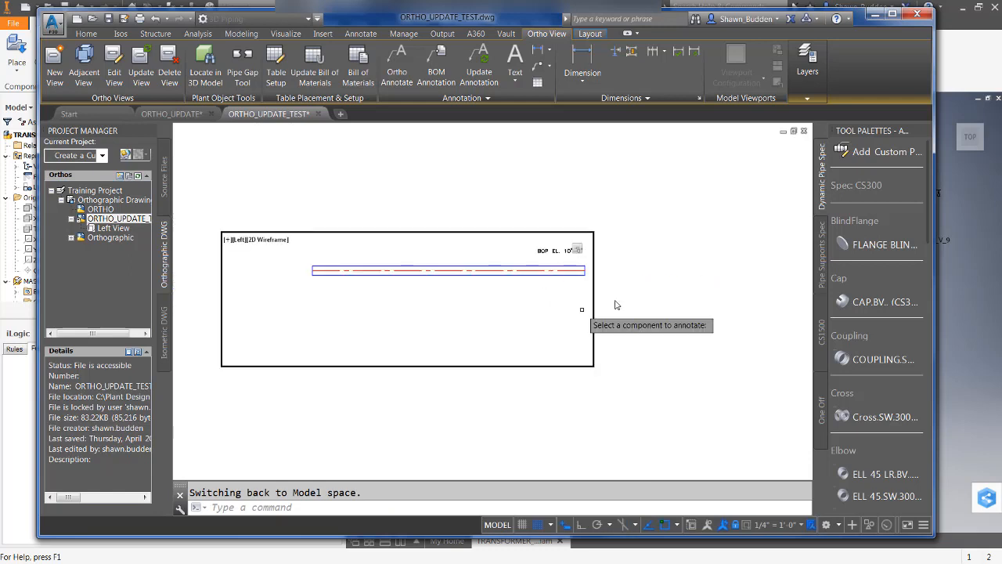
{"action": "left_click", "coordinate": [682, 275]}
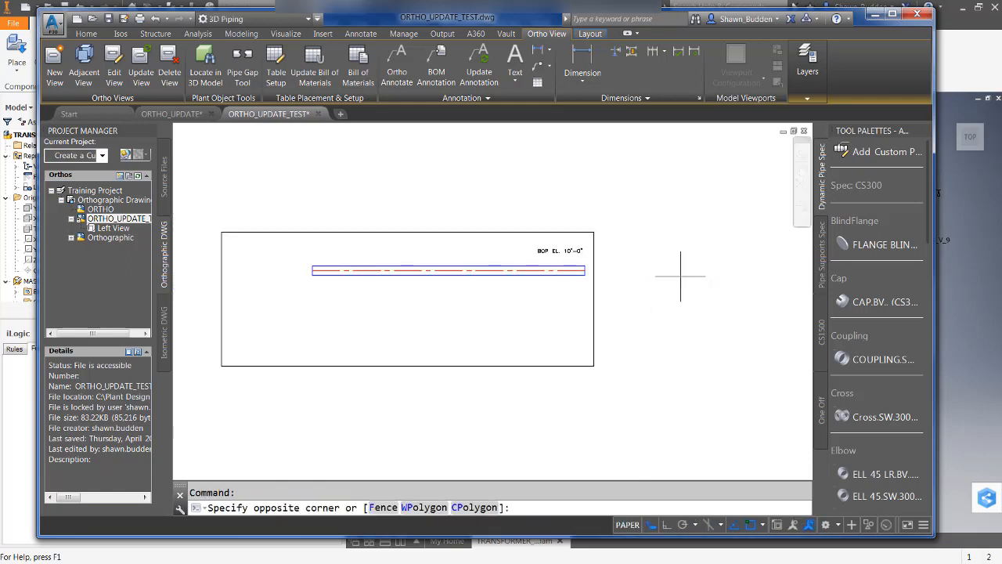
{"action": "left_click", "coordinate": [681, 275]}
{"action": "left_click", "coordinate": [697, 270]}
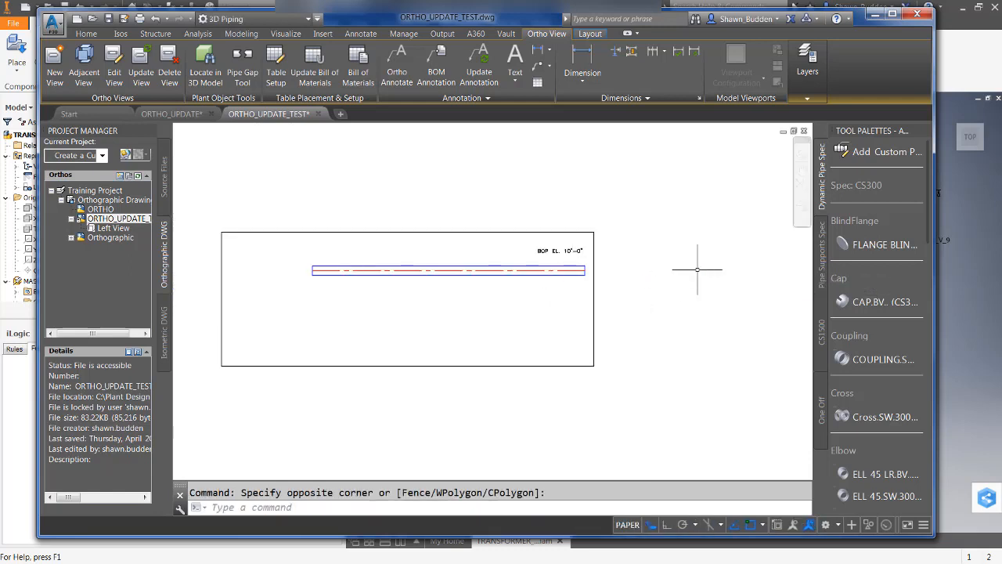
Add a linear dimension for the pipe's full length just below the pipe in the Left View, selecting the pipe edge as the object
{"action": "left_click", "coordinate": [584, 55]}
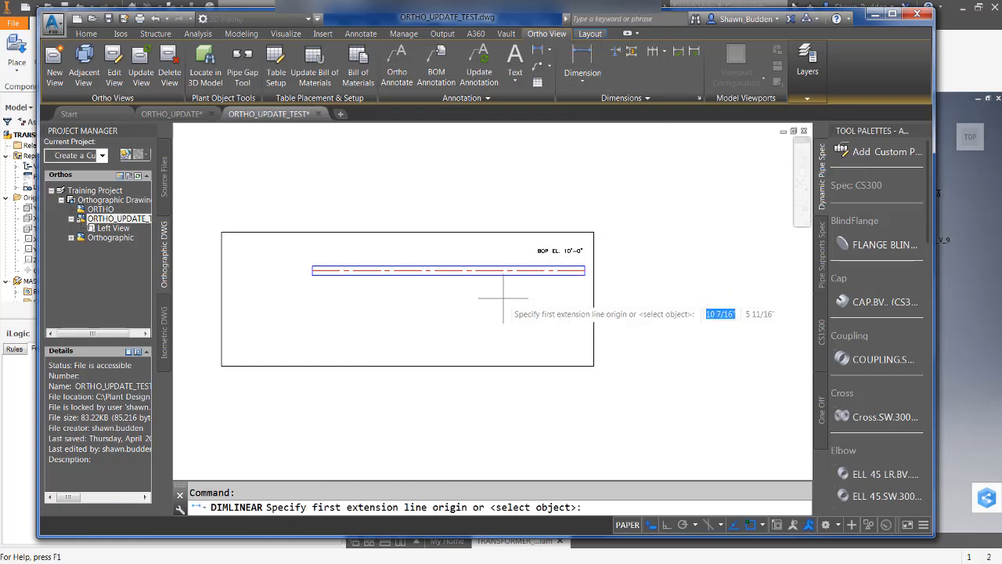
{"action": "key", "text": "Return"}
{"action": "left_click", "coordinate": [514, 274]}
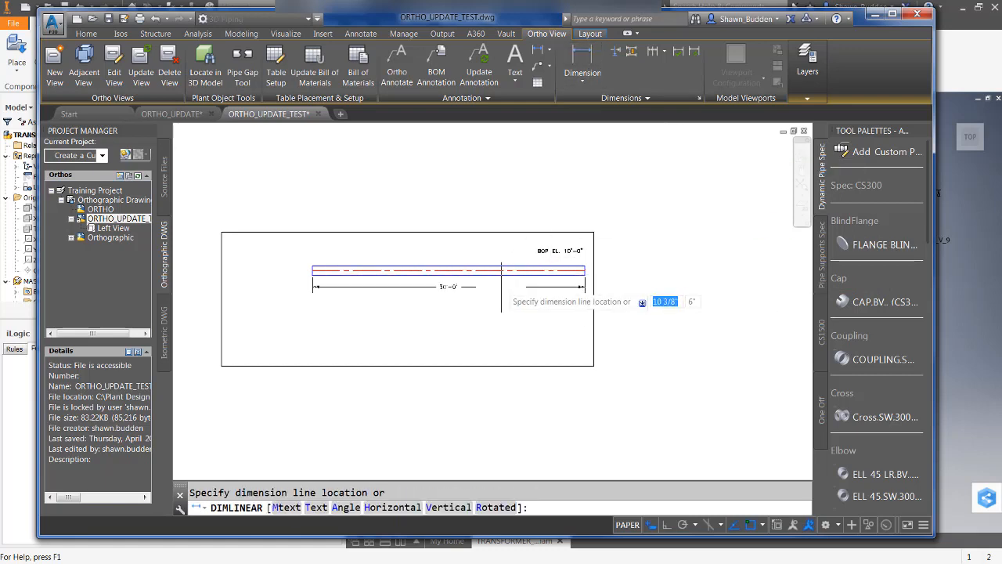
{"action": "left_click", "coordinate": [502, 286]}
{"action": "scroll", "coordinate": [629, 287], "scroll_direction": "up", "scroll_amount": 2}
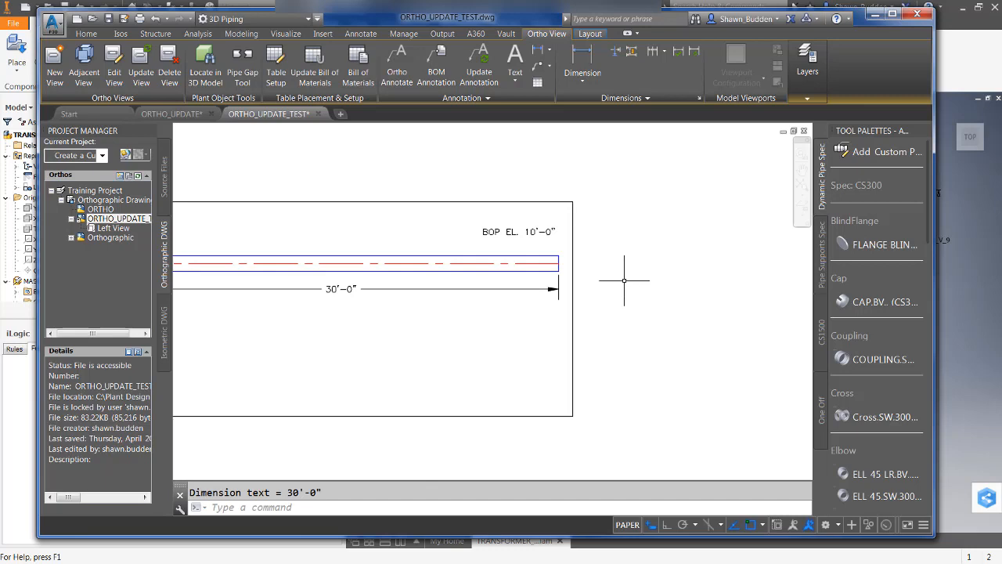
{"action": "middle_click_drag", "start_coordinate": [625, 279], "coordinate": [812, 280]}
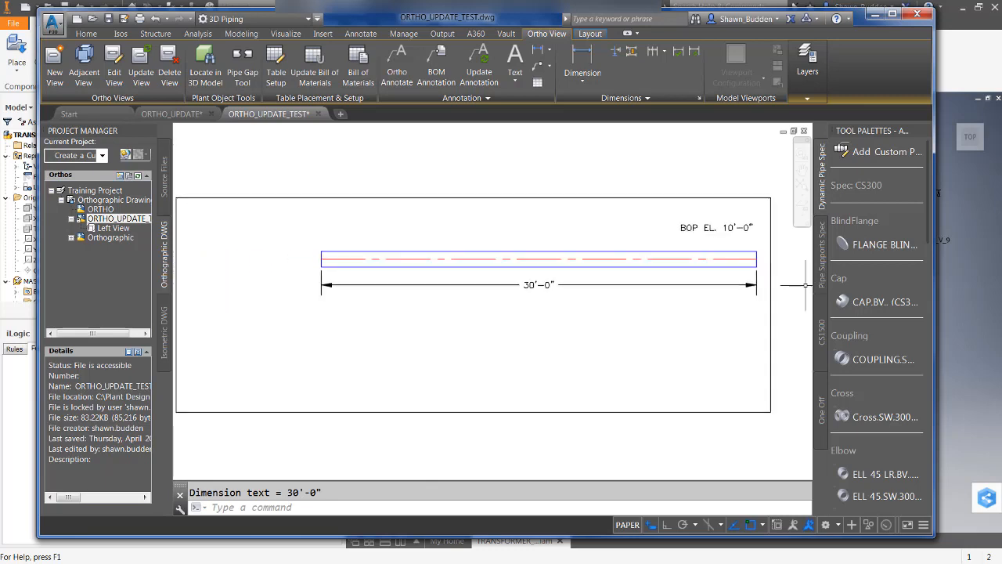
{"action": "scroll", "coordinate": [806, 284], "scroll_direction": "down", "scroll_amount": 2}
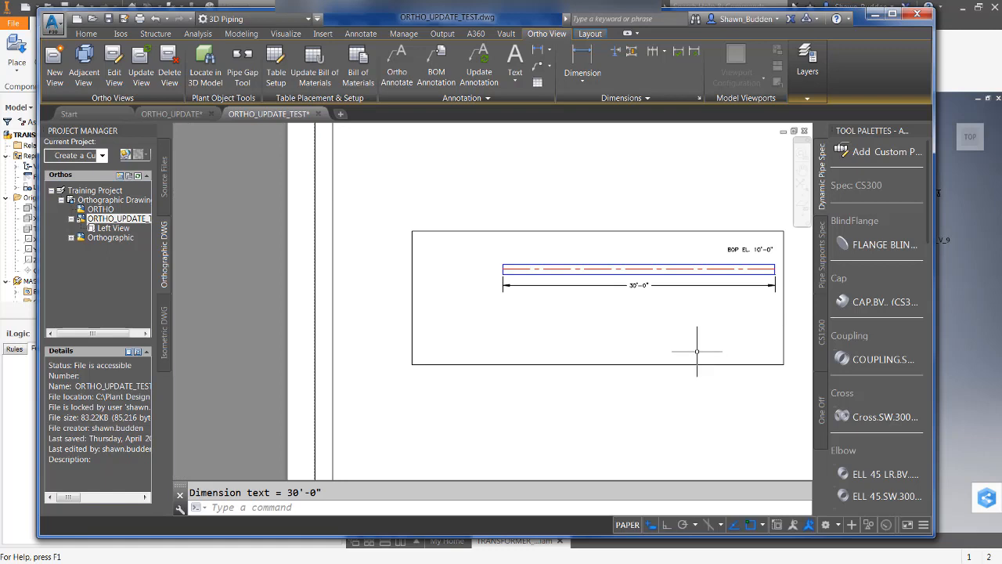